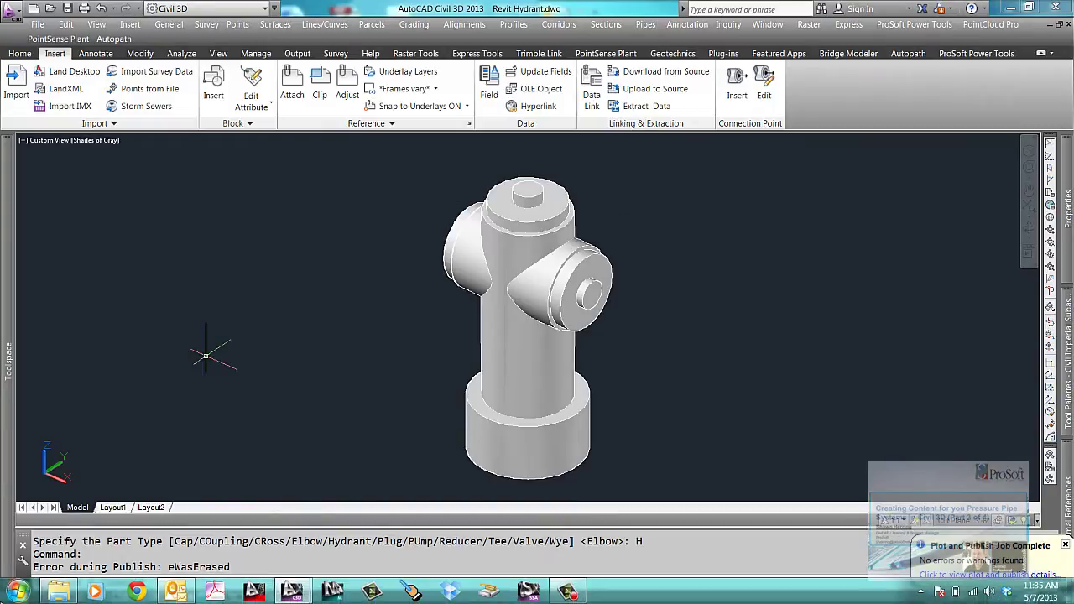
Launch Content Catalog Editor from the Windows Start menu's program list
left_click(16, 592)
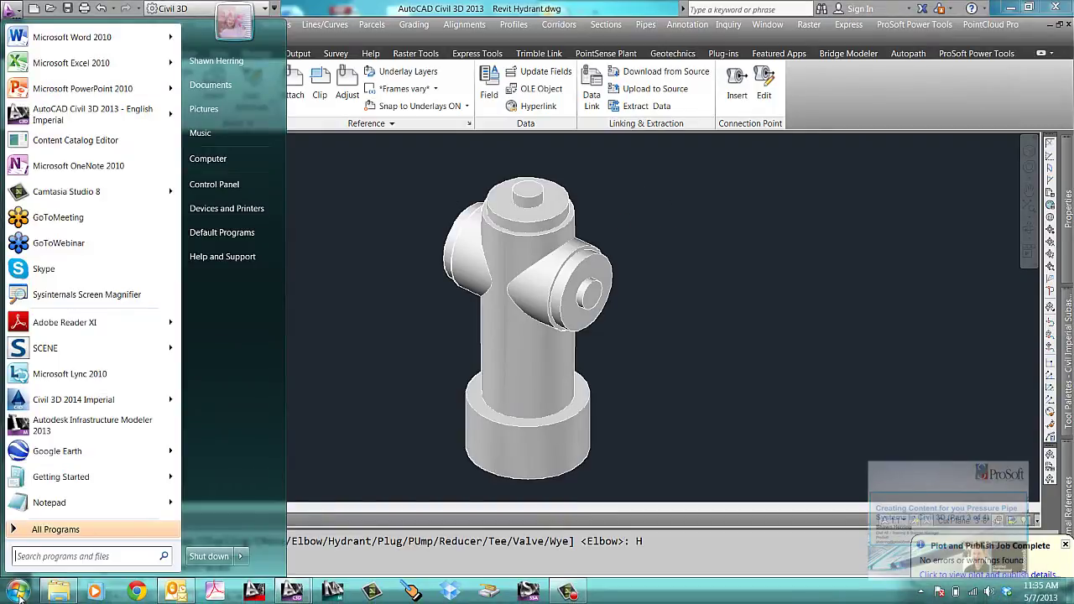
left_click(76, 140)
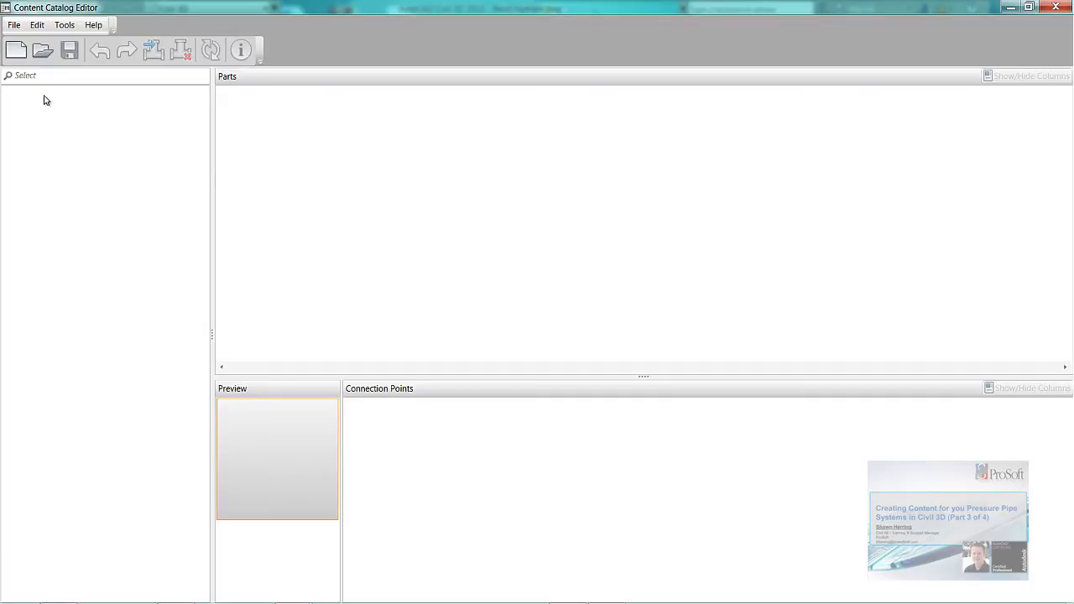
Open Imperial_AWWA_PushOn.sqlite from the Pressure Pipes Catalog\Imperial folder
left_click(43, 52)
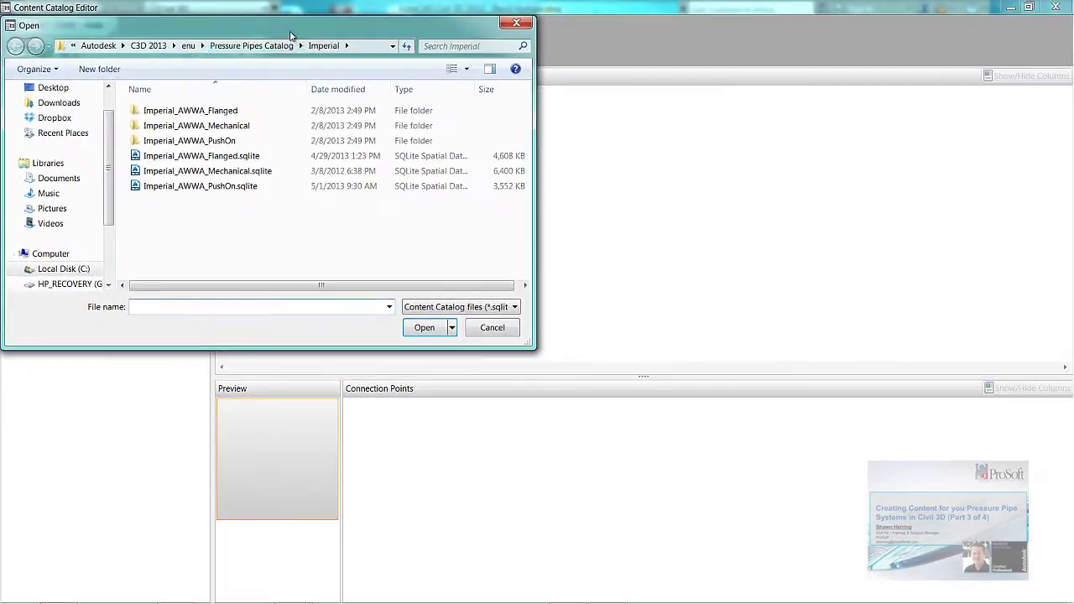
left_click(436, 52)
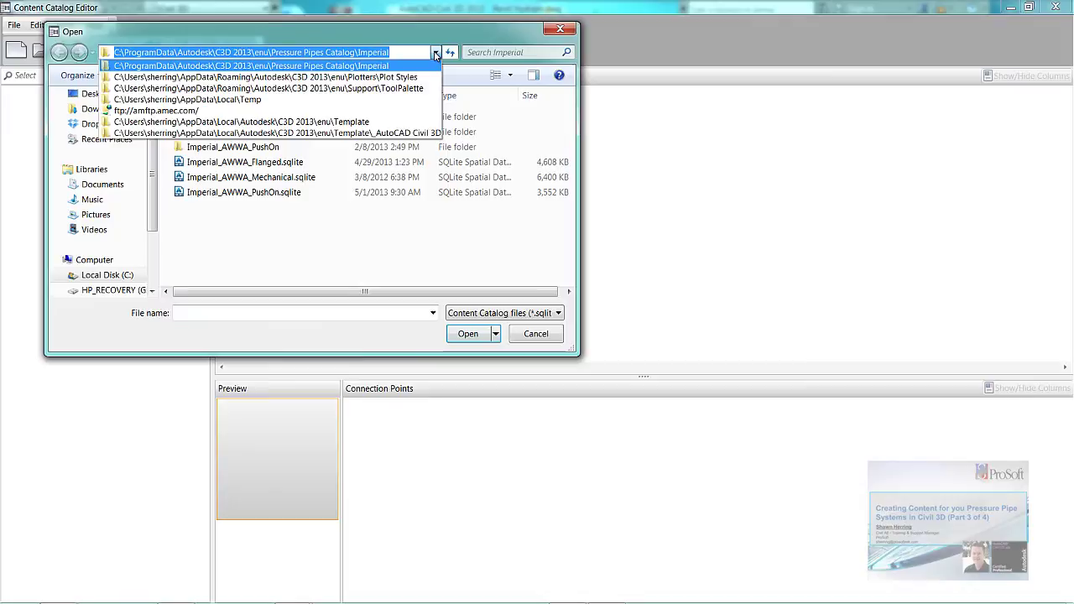
left_click(308, 33)
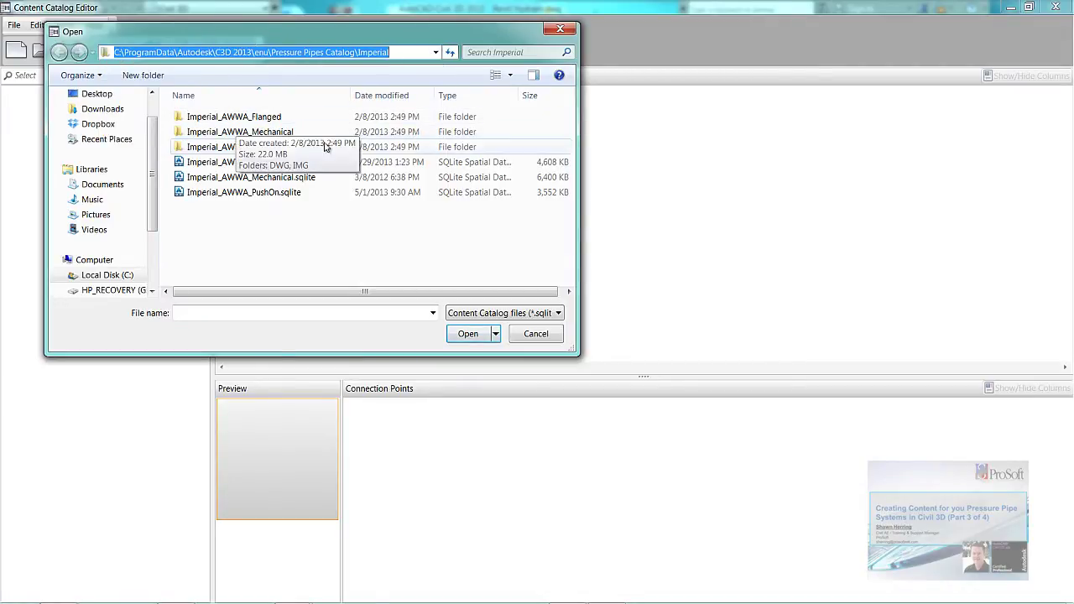
left_click(301, 166)
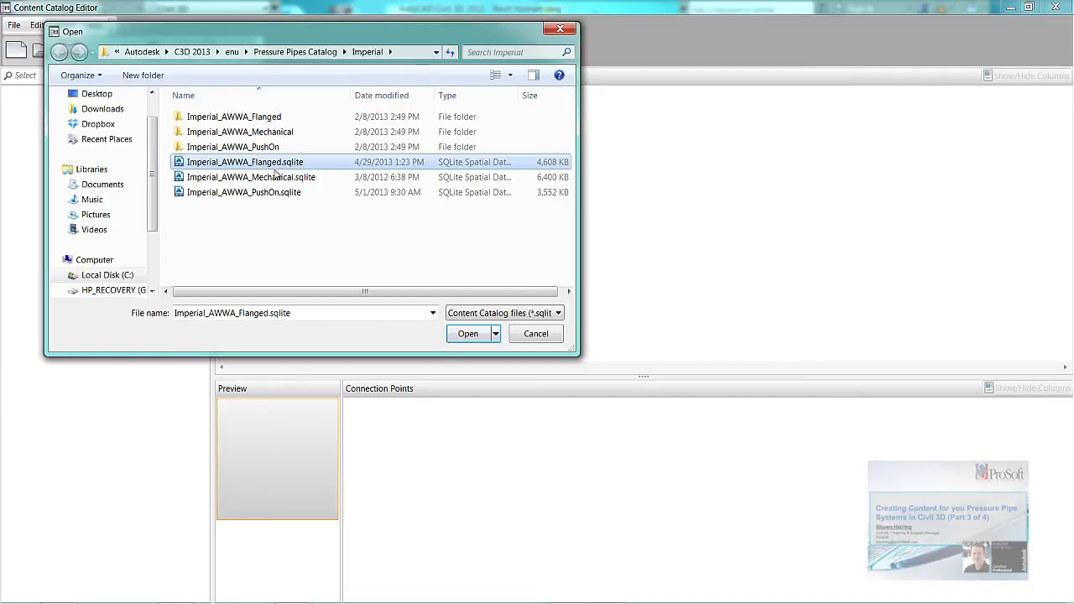
left_click(276, 178)
left_click(266, 192)
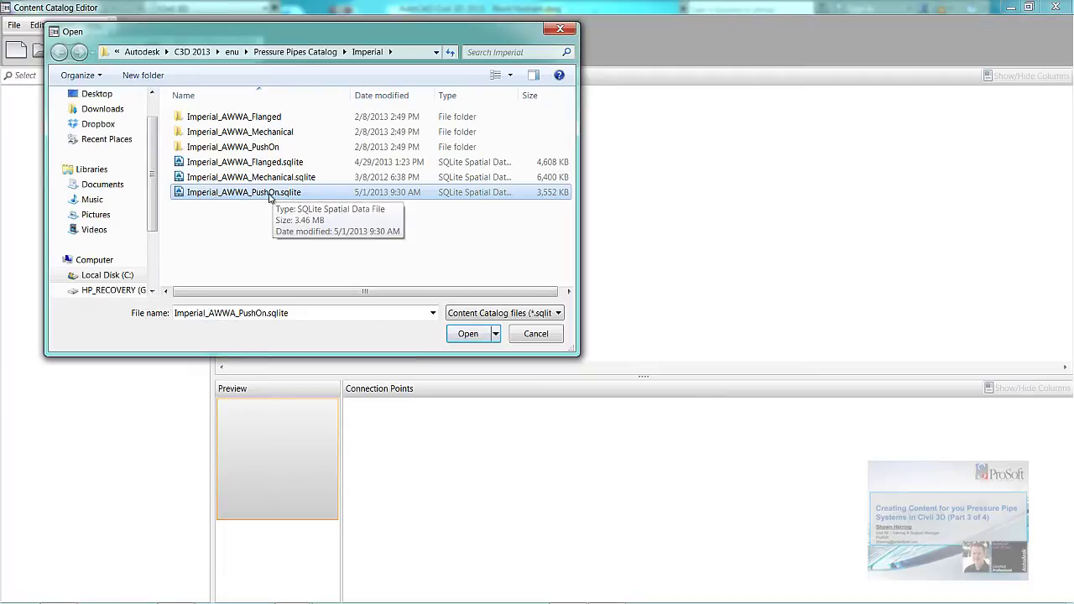
double_click(228, 192)
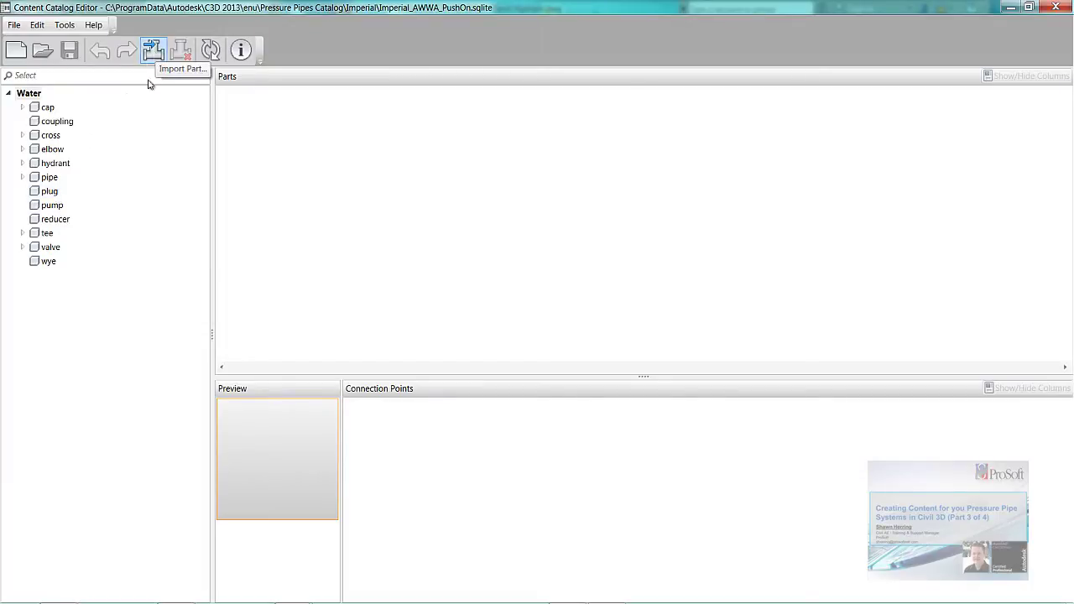
Delete the existing Hydrant family, then start Import Part on the hydrant category
left_click(37, 114)
right_click(37, 114)
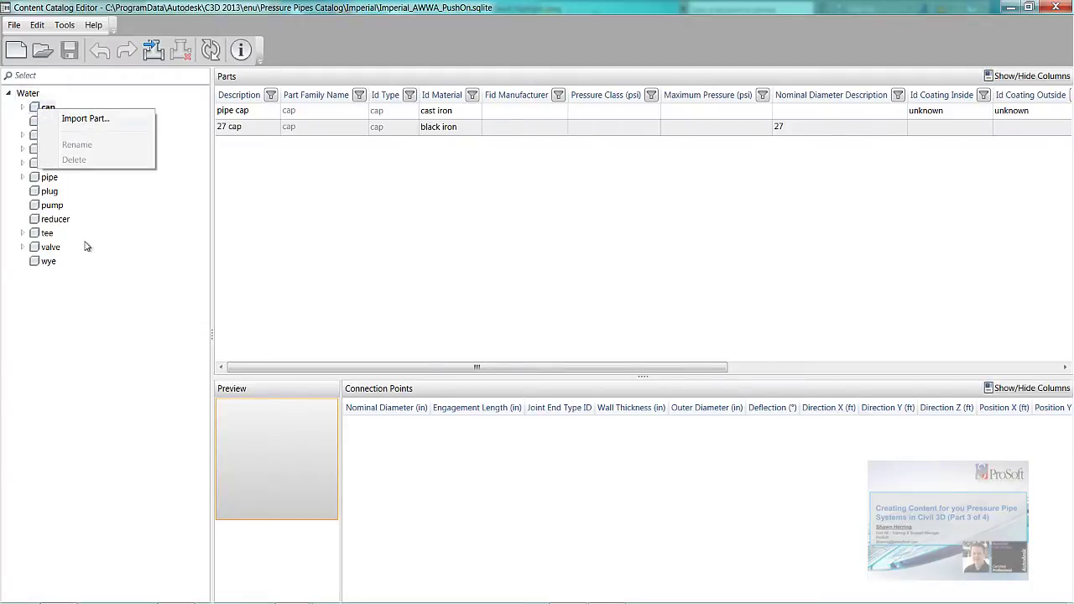
left_click(67, 349)
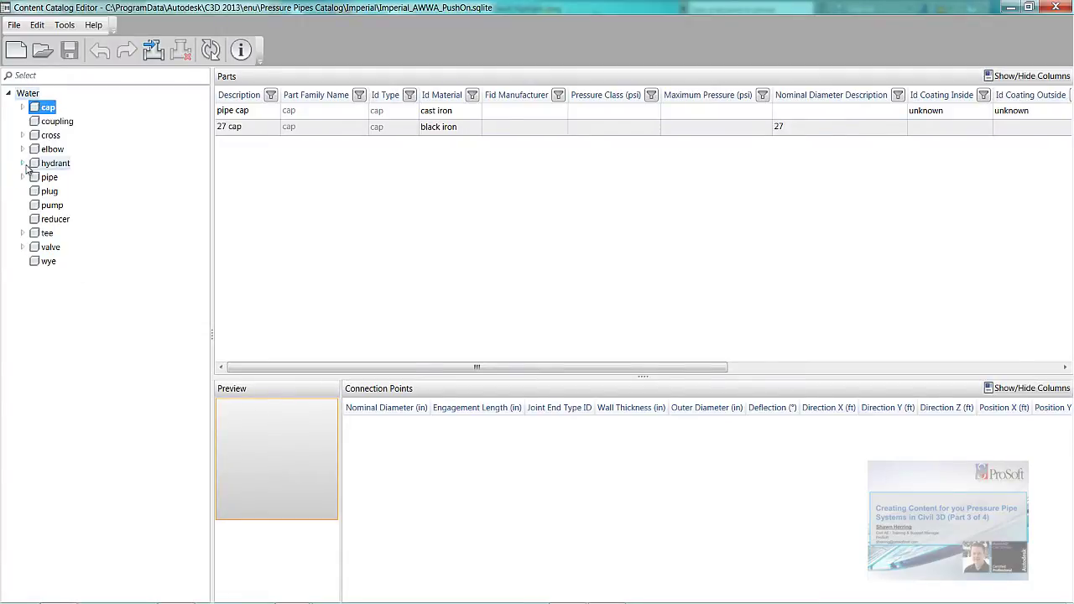
left_click(23, 163)
right_click(73, 181)
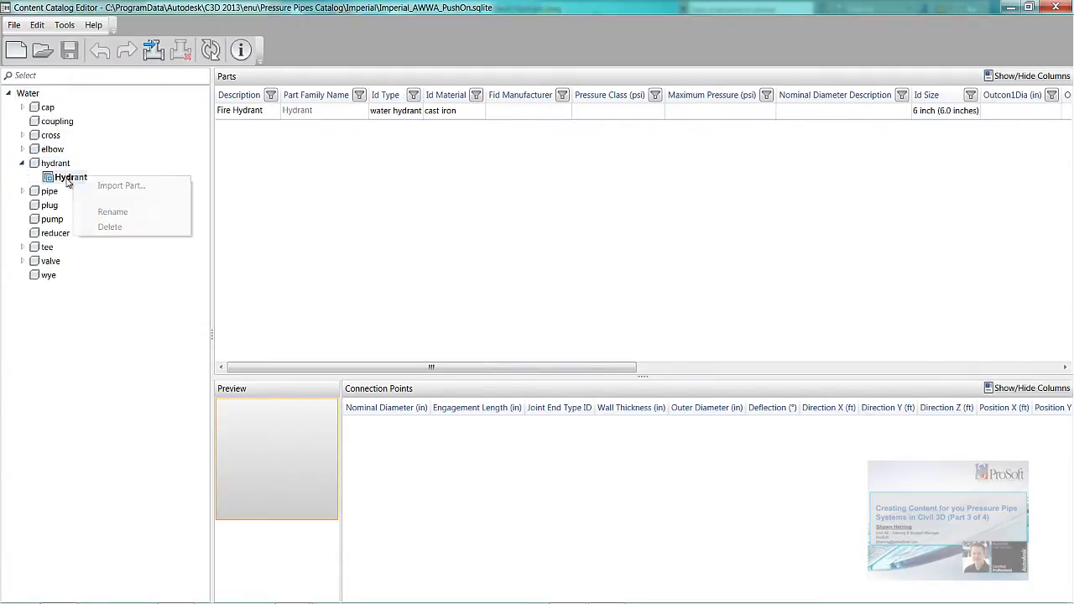
left_click(110, 228)
left_click(567, 355)
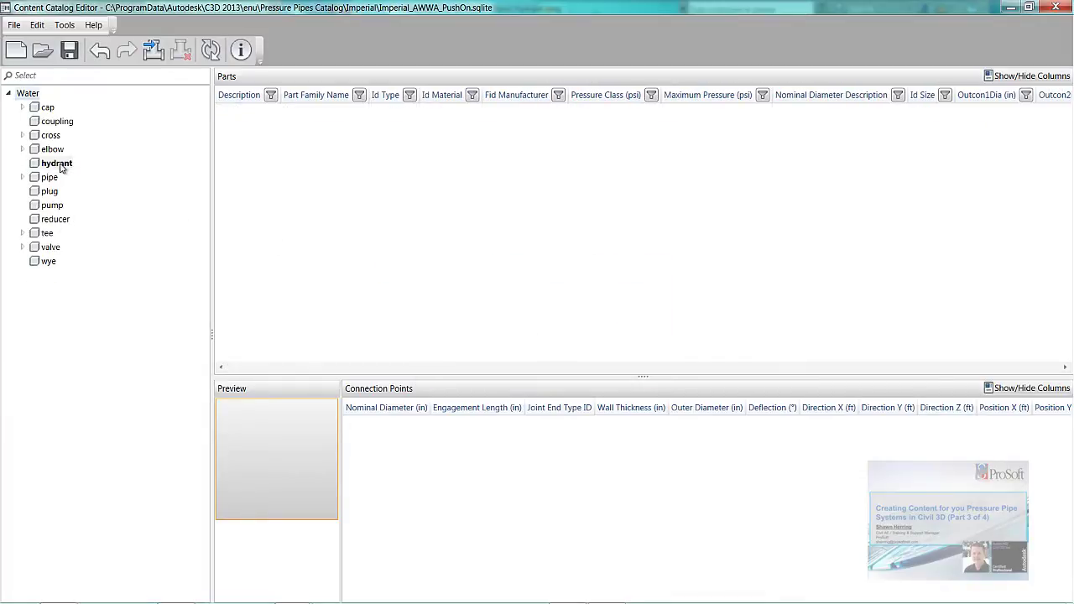
right_click(58, 167)
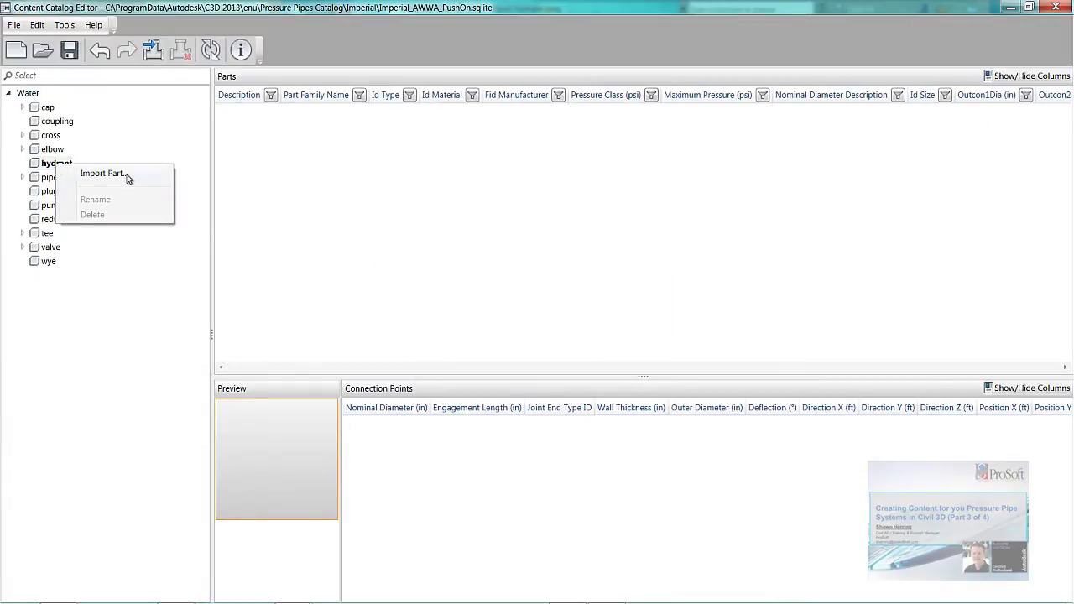
left_click(102, 173)
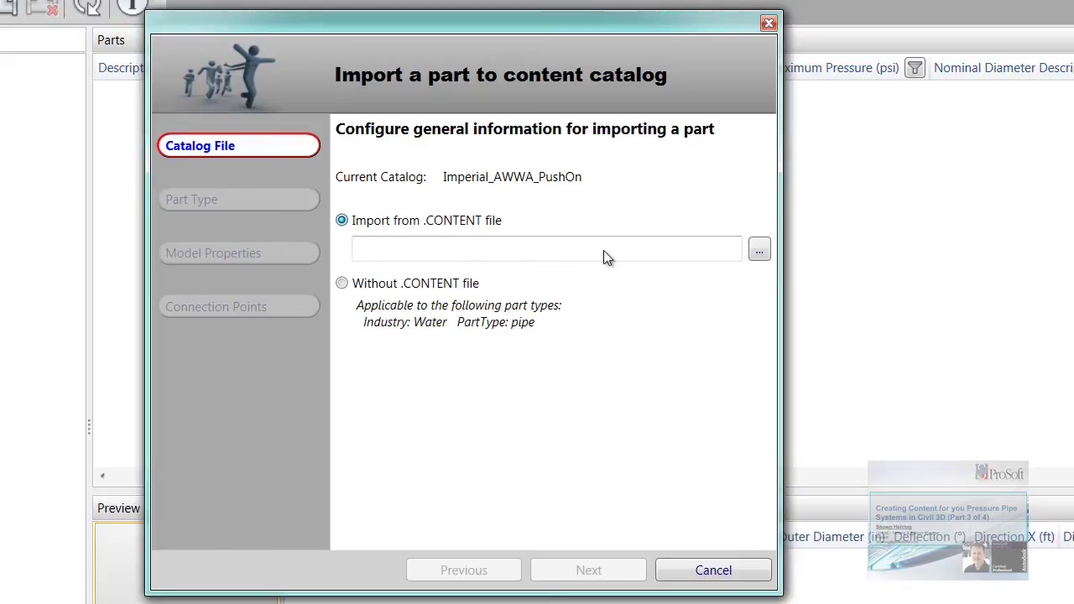
Choose Hydrant.content on the Desktop as the wizard's import source file
left_click(757, 252)
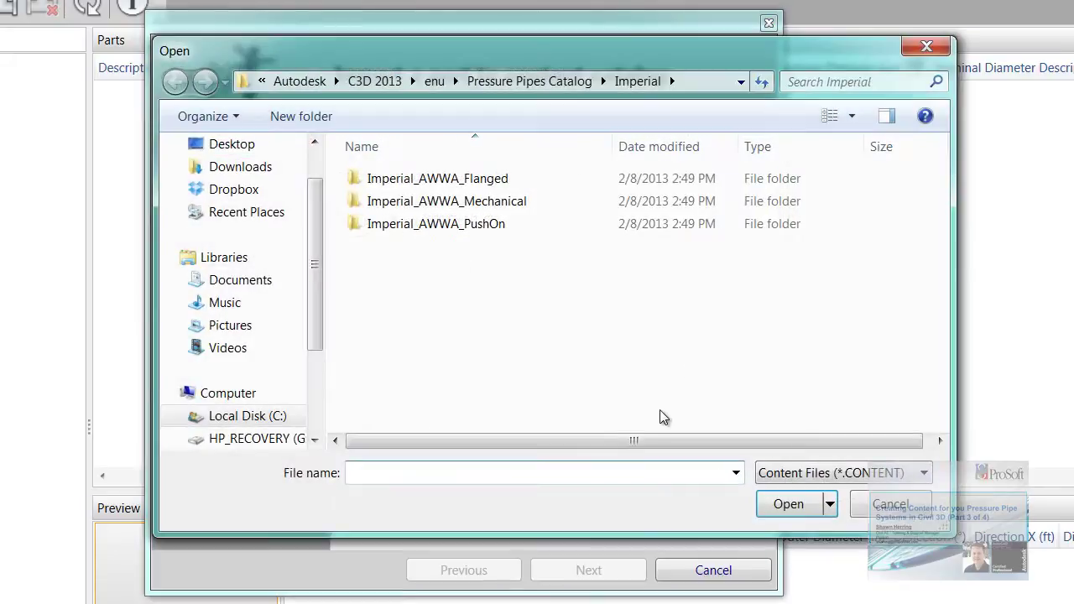
left_click(235, 143)
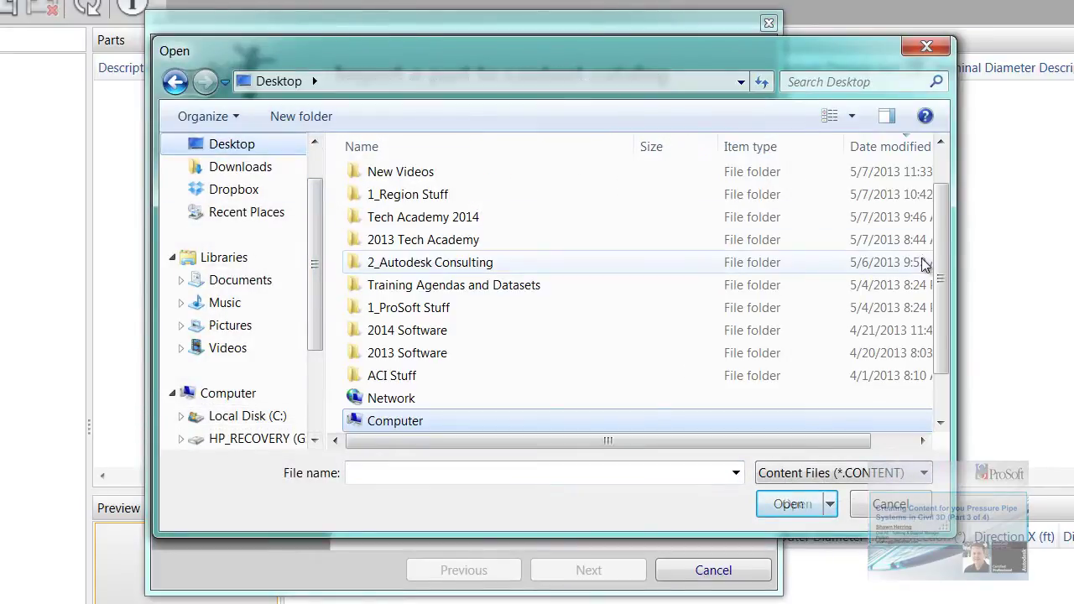
left_click_drag(944, 265, 947, 312)
scroll(947, 313, "up", 1)
left_click(436, 178)
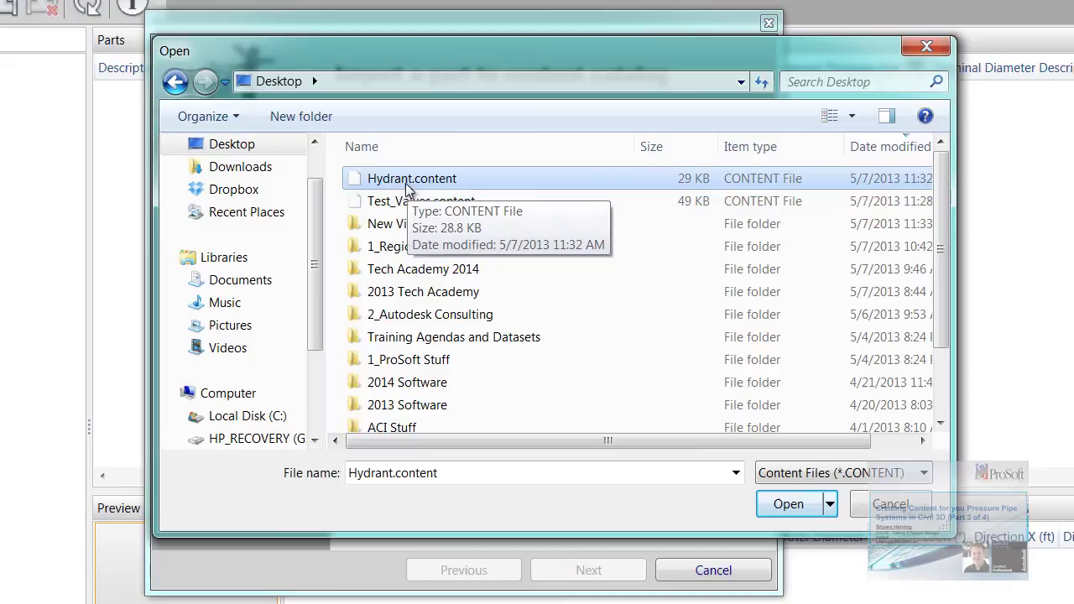
left_click(785, 510)
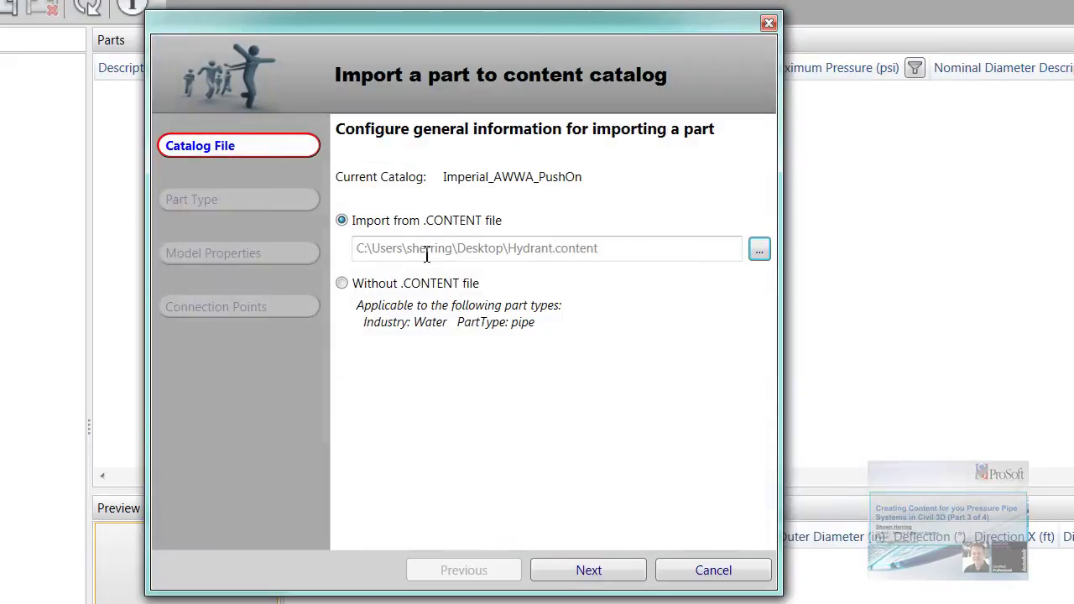
Set Part Type to hydrant and Part Family Name to Hydrant, then continue to Model Properties
left_click_drag(444, 32, 412, 19)
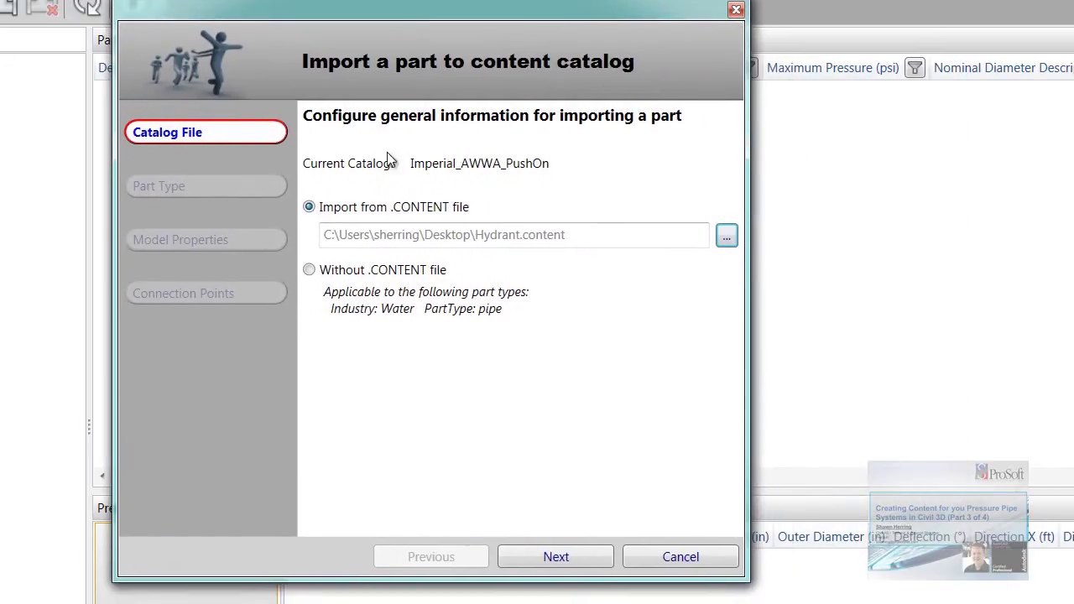
left_click(556, 558)
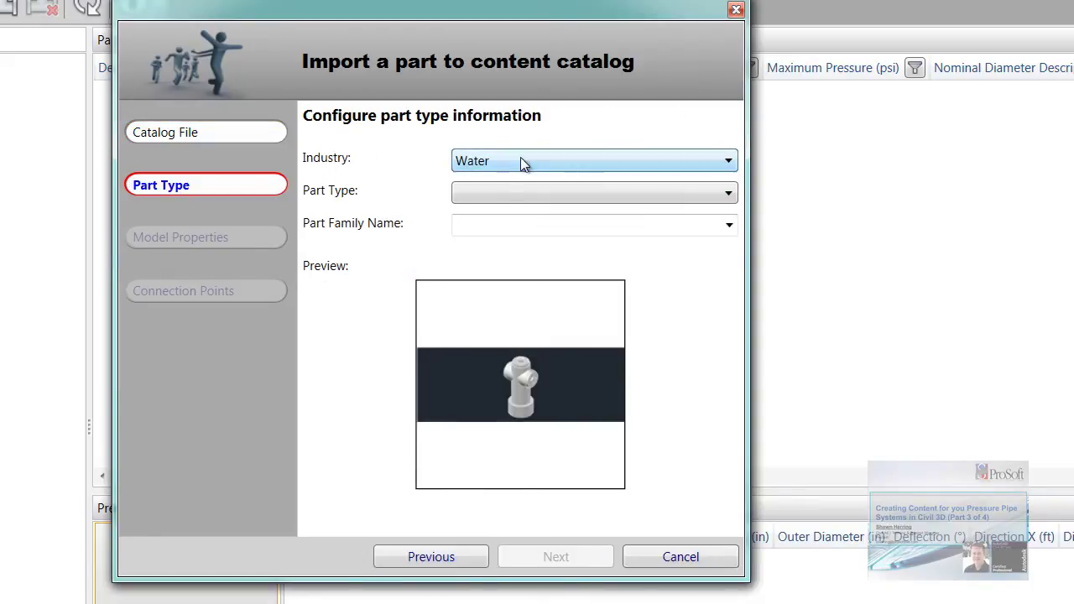
left_click(492, 195)
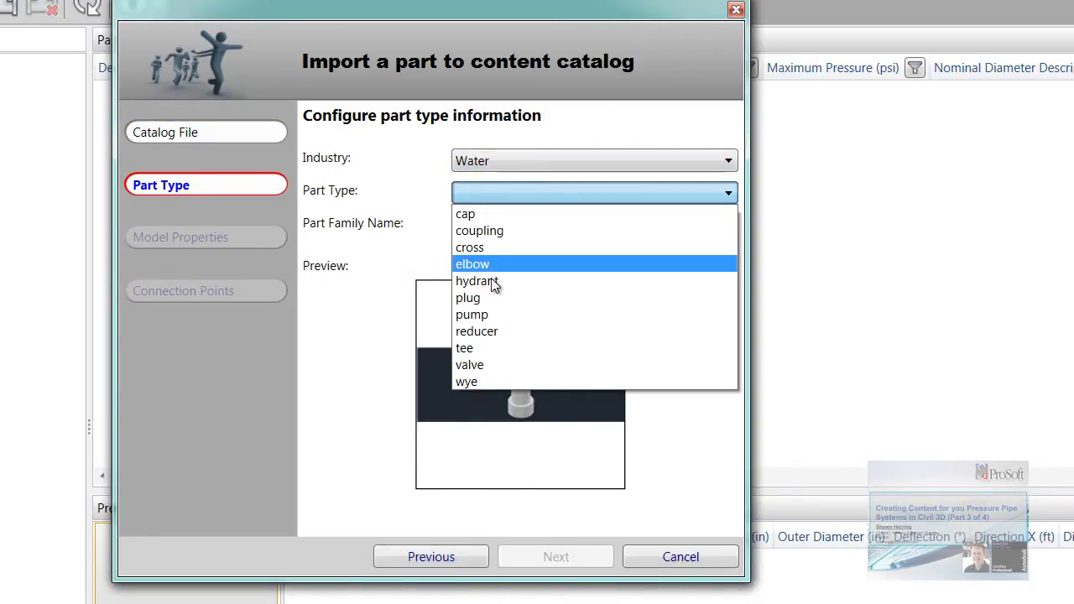
left_click(486, 281)
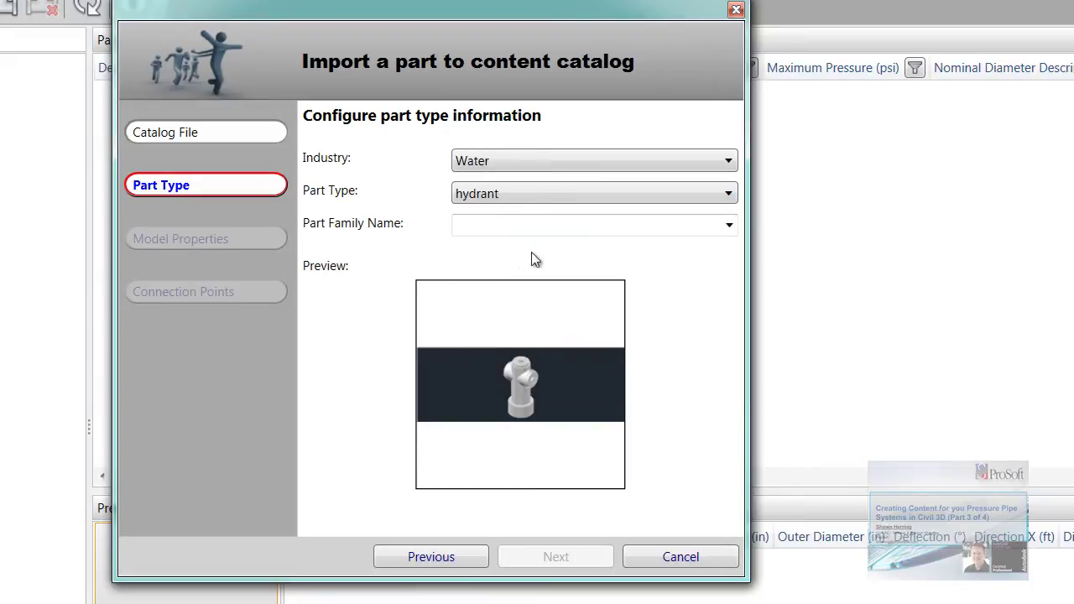
left_click(730, 225)
left_click(730, 228)
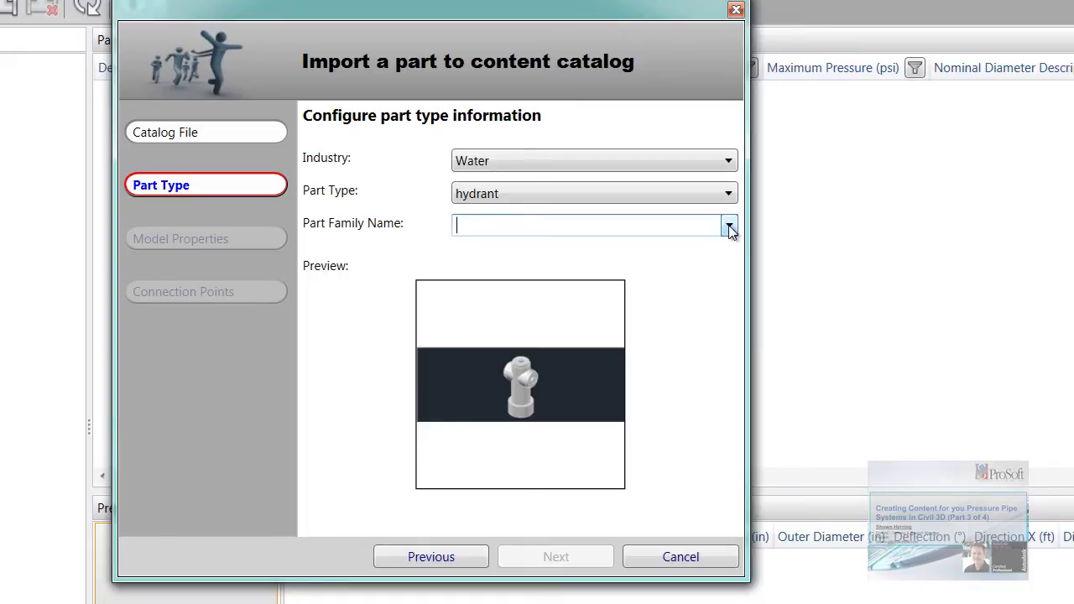
type("Hydrant")
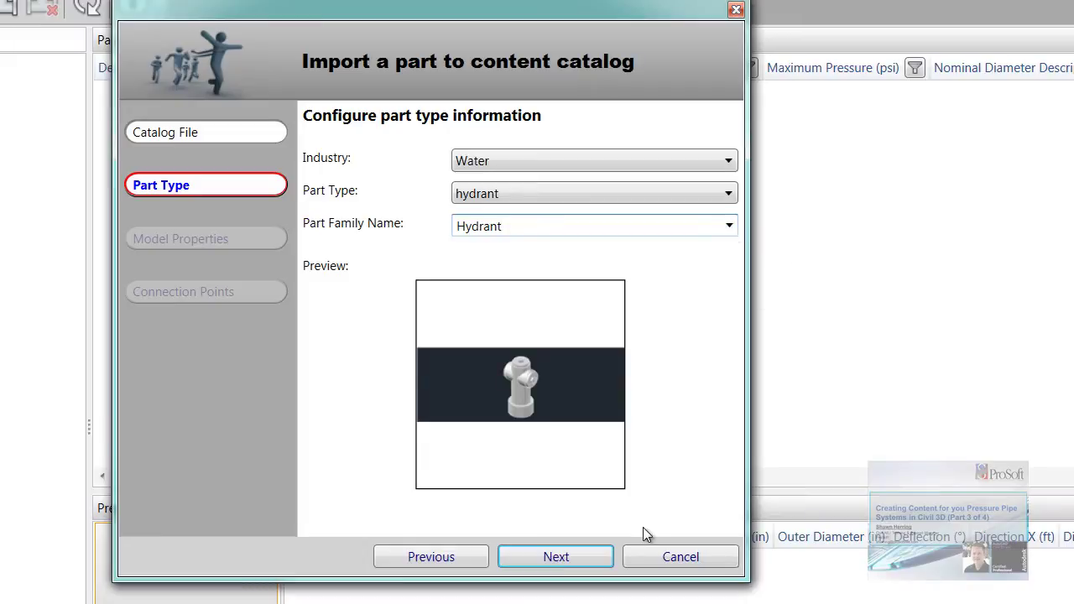
left_click(556, 558)
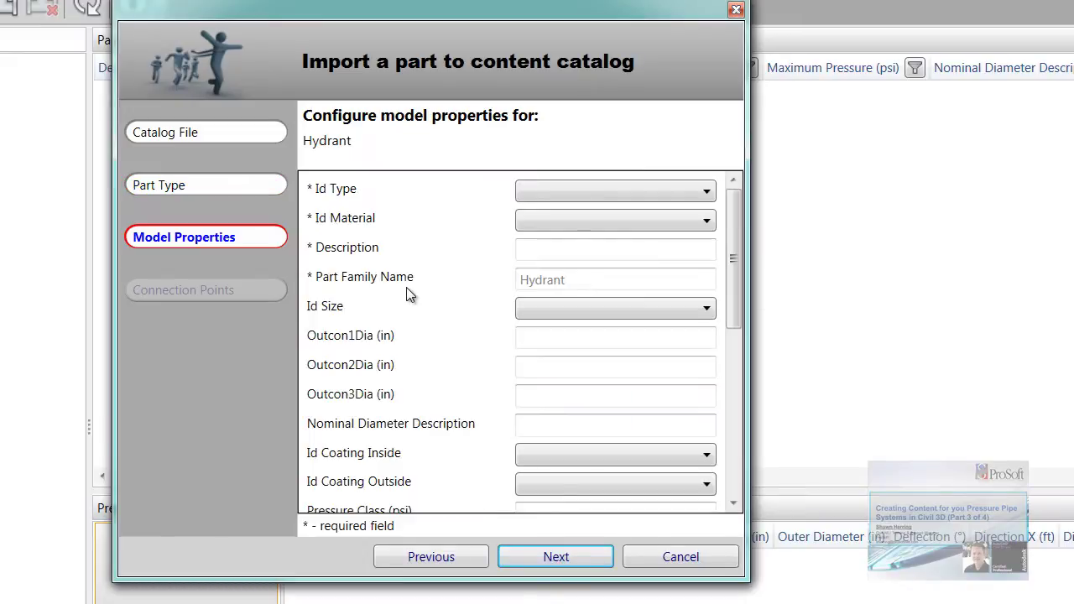
Set Id Type to yard hydrant, Id Material to cast iron, and Description to Hydrant
left_click(686, 194)
left_click(686, 194)
left_click_drag(732, 308, 749, 269)
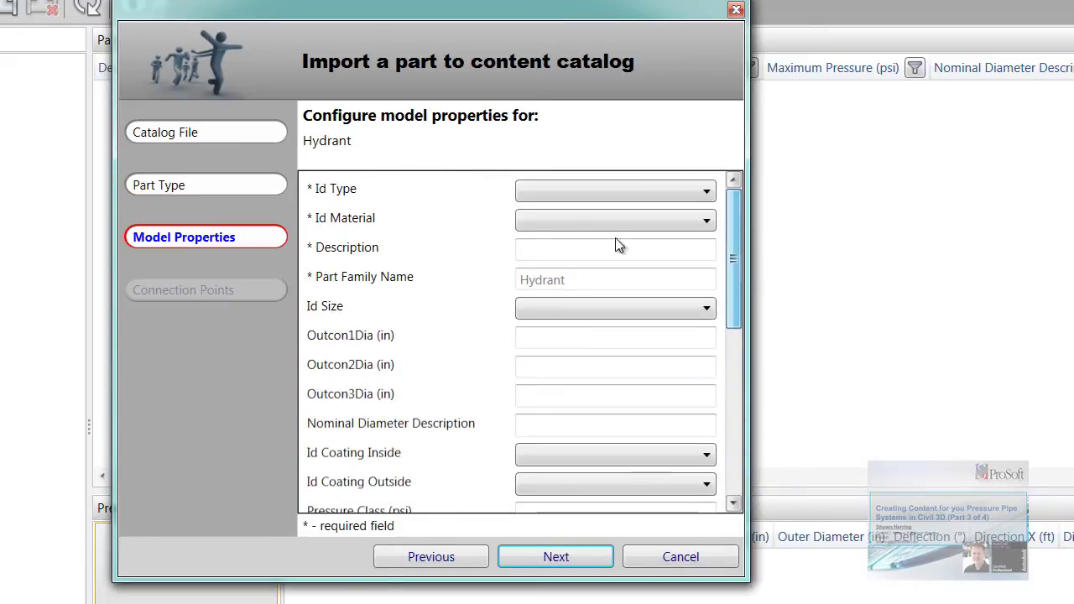
left_click(576, 192)
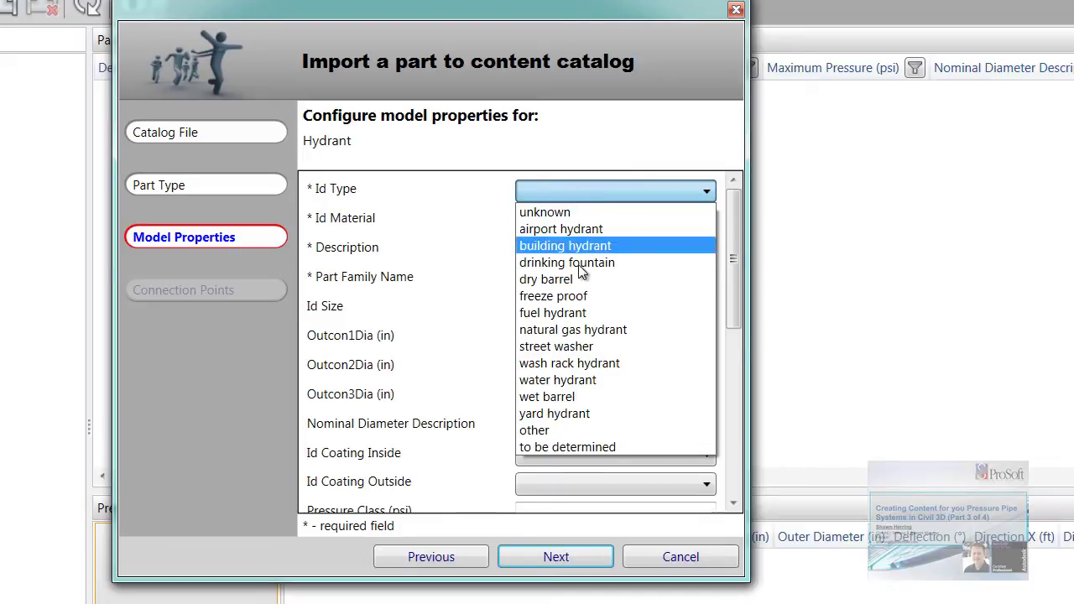
left_click(592, 413)
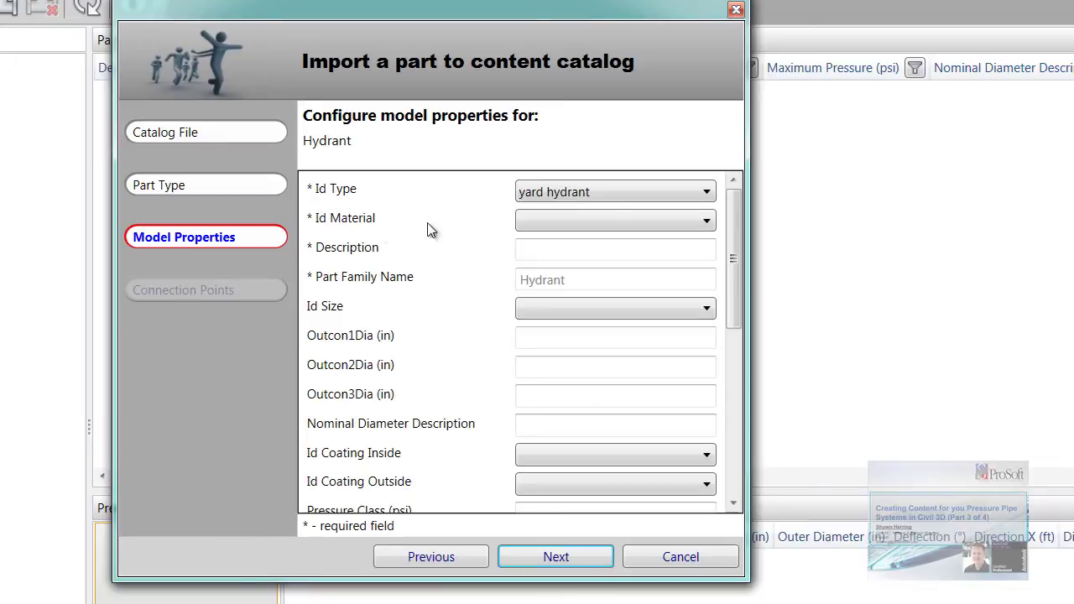
left_click(608, 225)
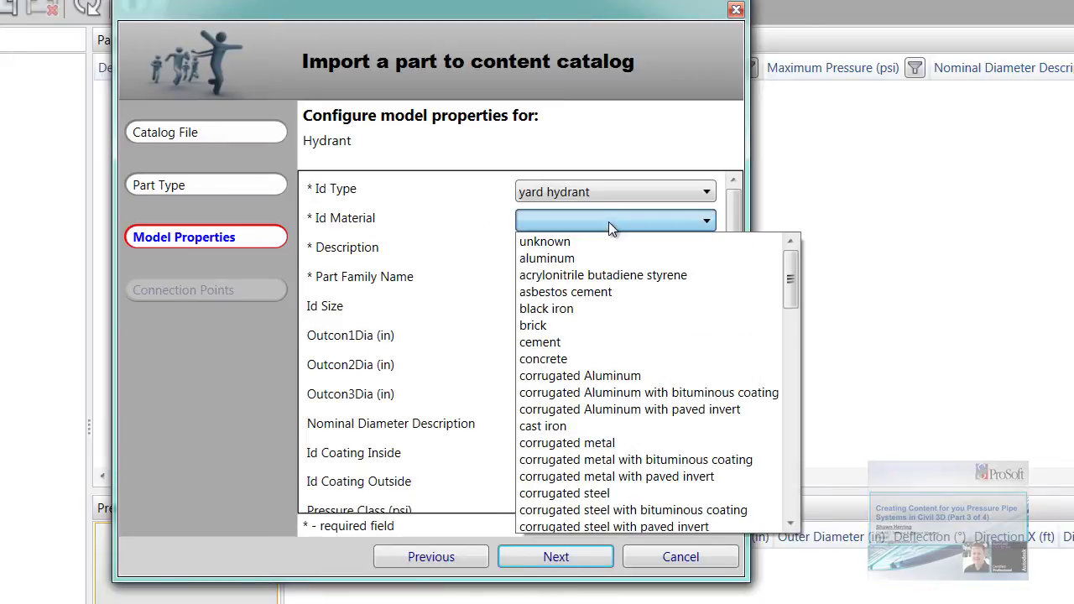
left_click(564, 428)
left_click(568, 249)
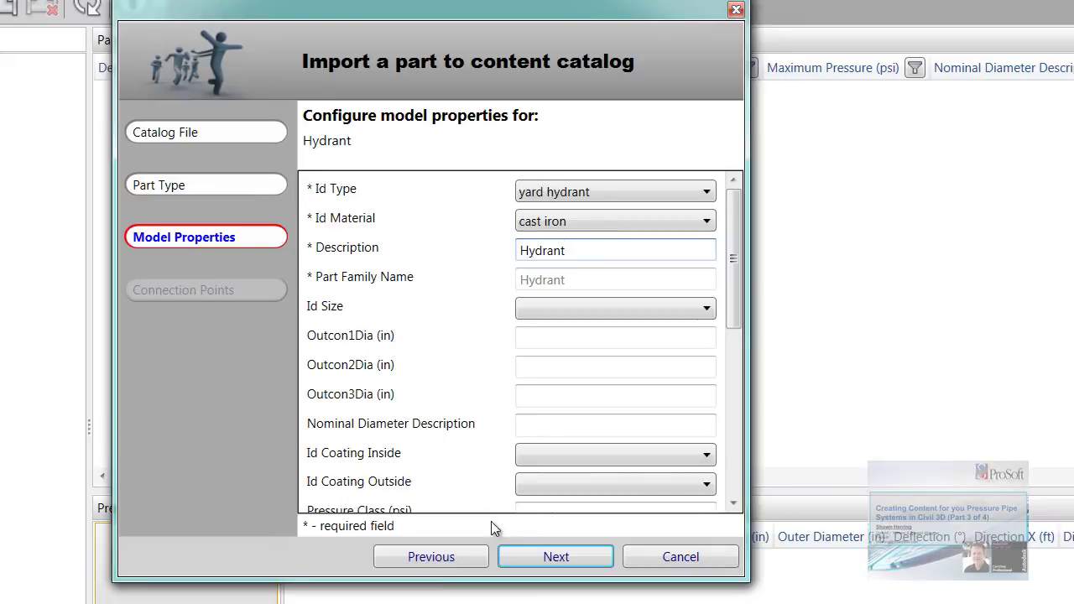
Review the Hydrant's push on connection point and finish the import
left_click(553, 556)
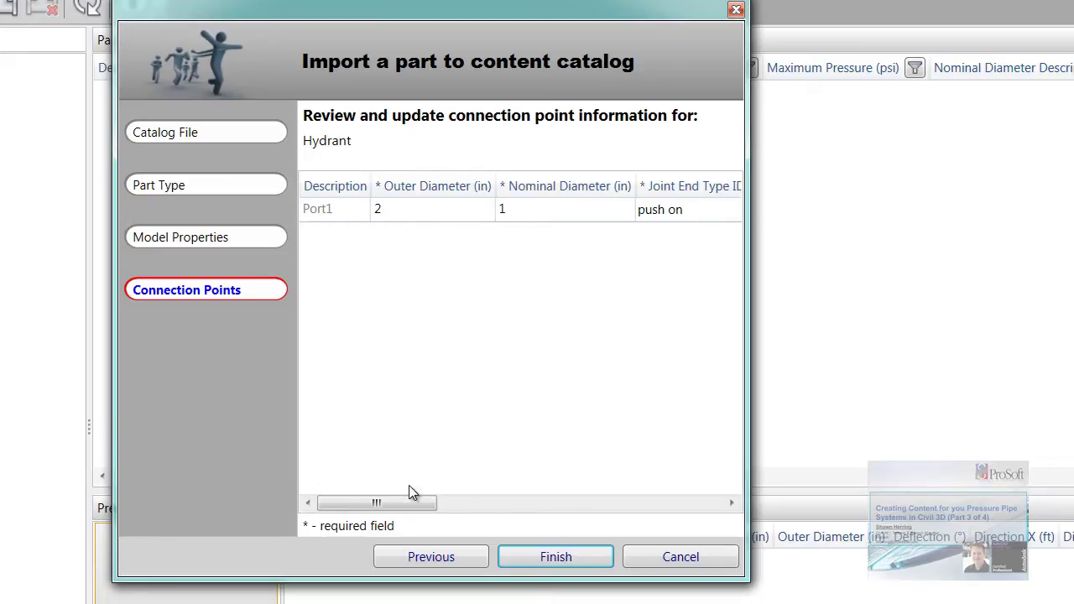
left_click_drag(408, 504, 451, 509)
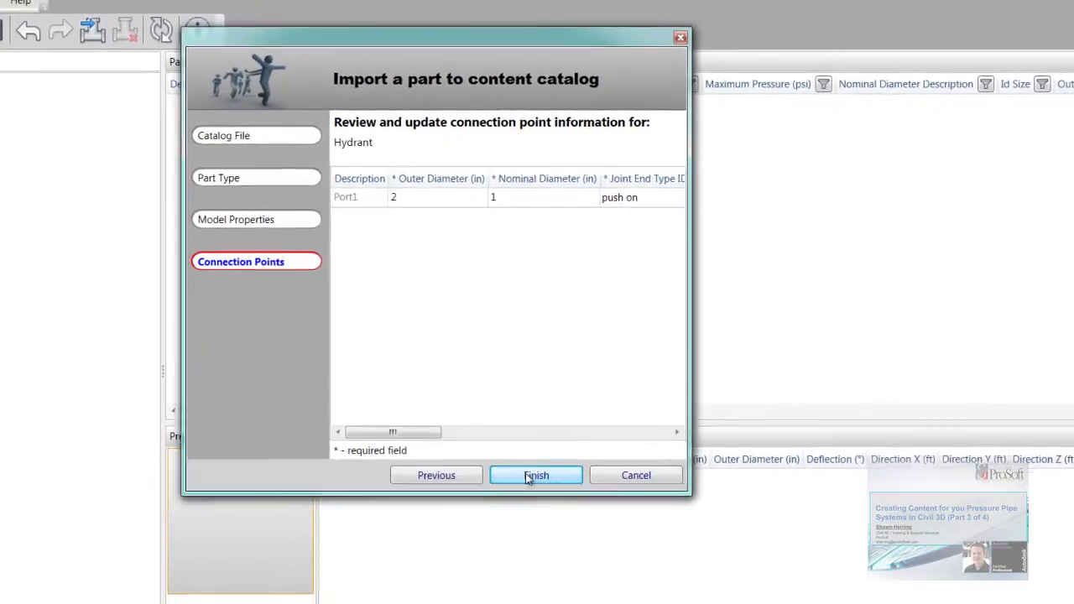
left_click(527, 478)
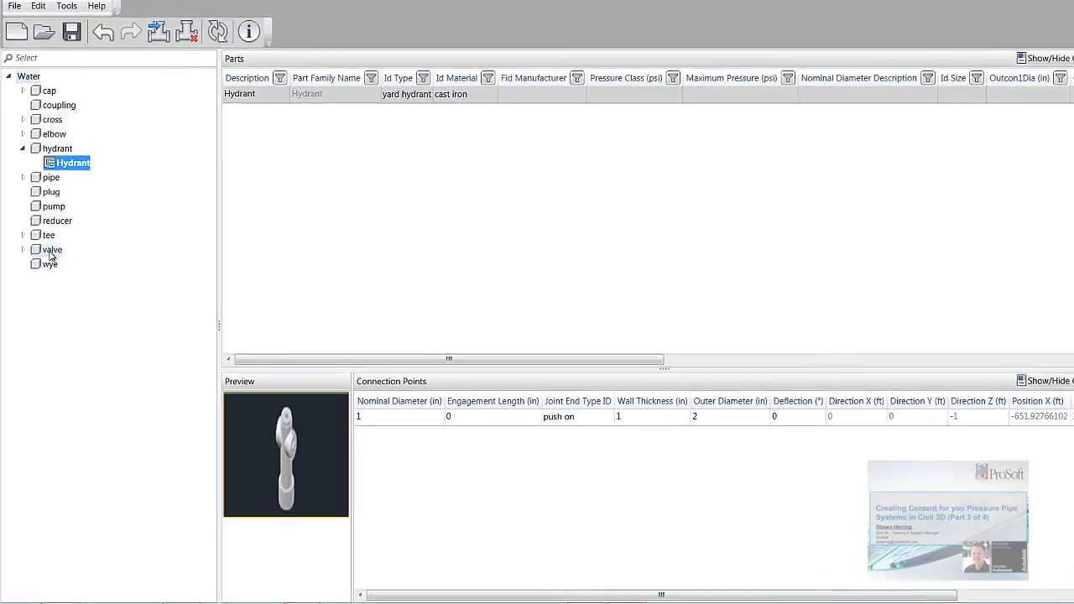
Start a part import on the valve category with Test_Valves.content as source
right_click(73, 98)
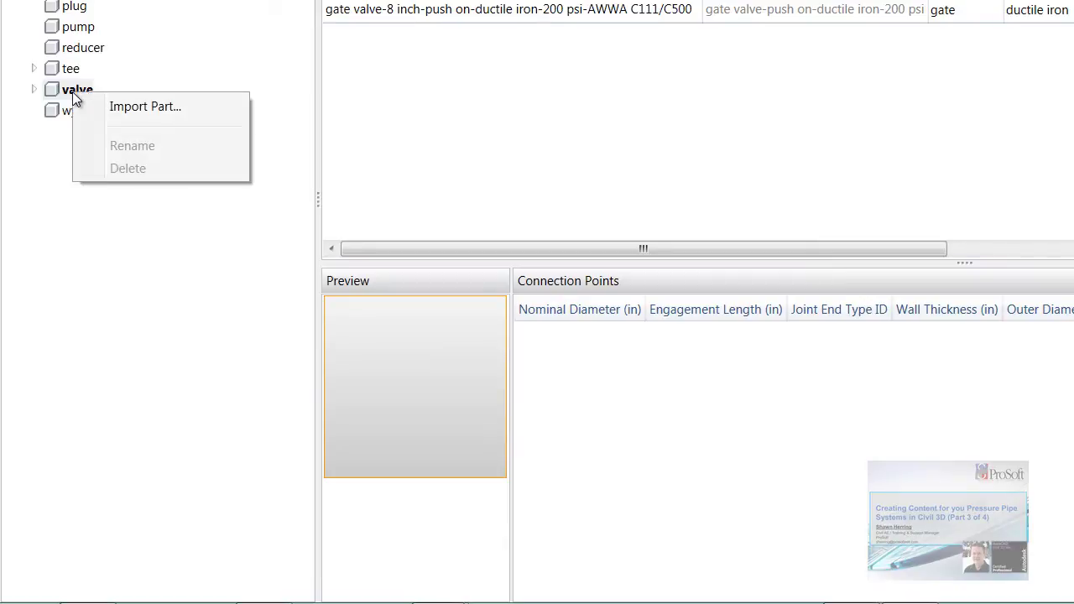
left_click(145, 107)
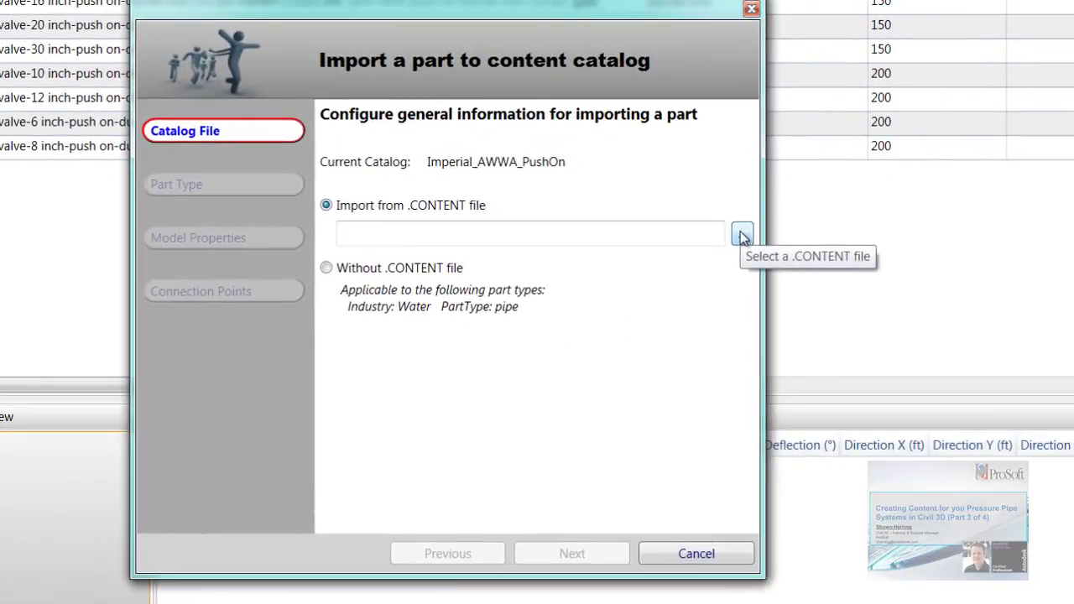
left_click(885, 180)
left_click(416, 189)
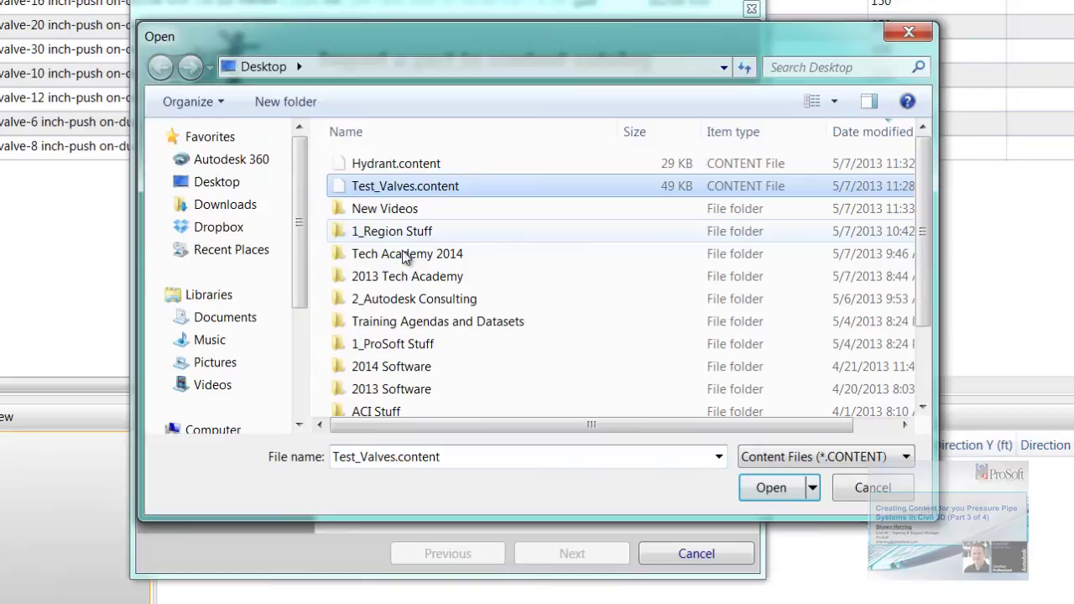
double_click(409, 192)
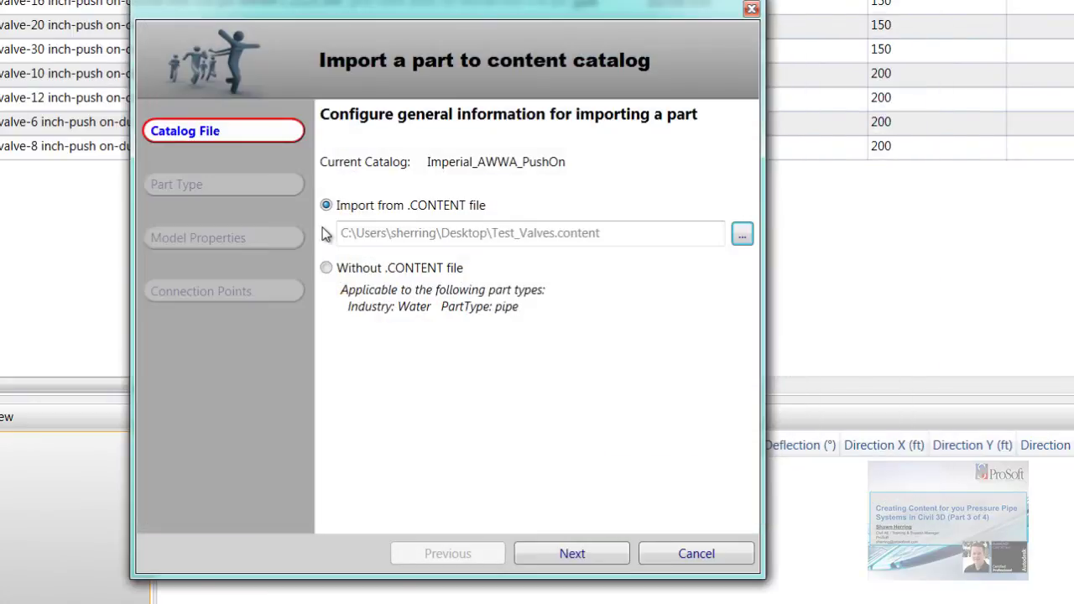
Set Part Type to valve and the family to gate valve-push on-ductile iron-200 psi
left_click(571, 553)
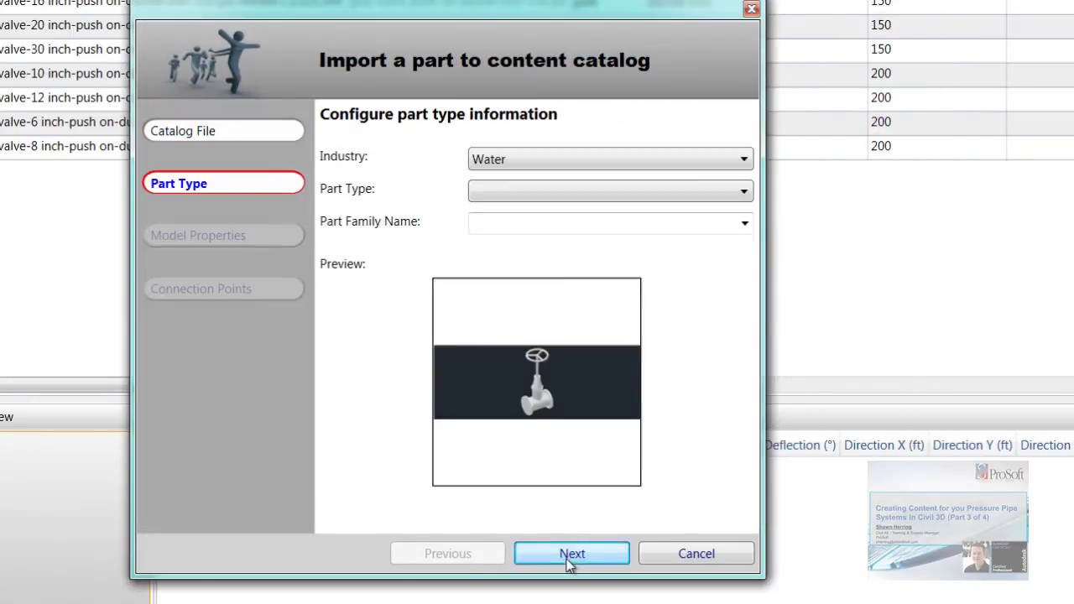
left_click(520, 192)
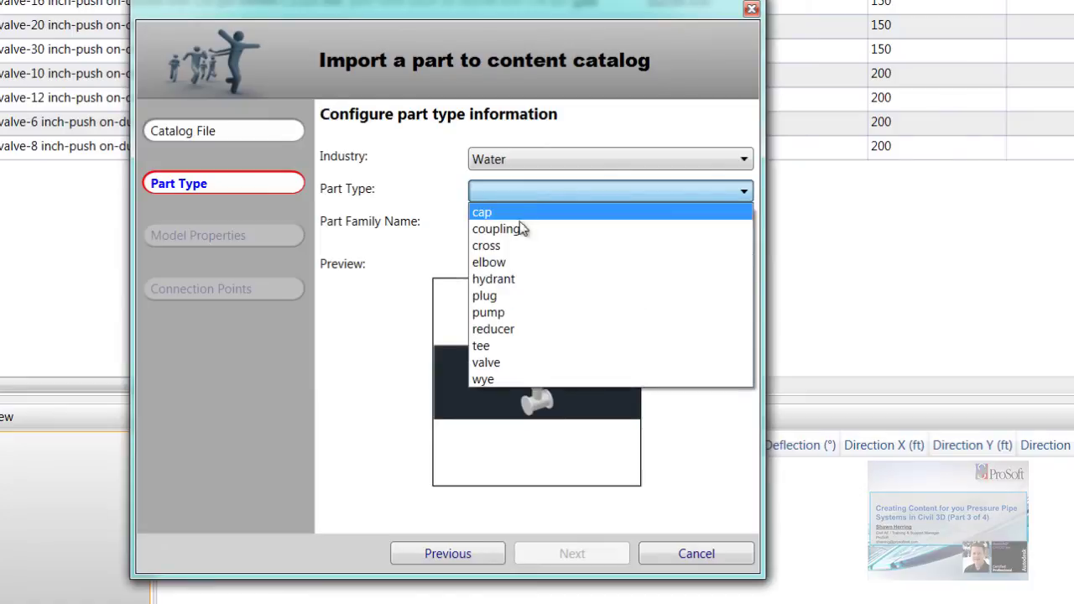
left_click(502, 362)
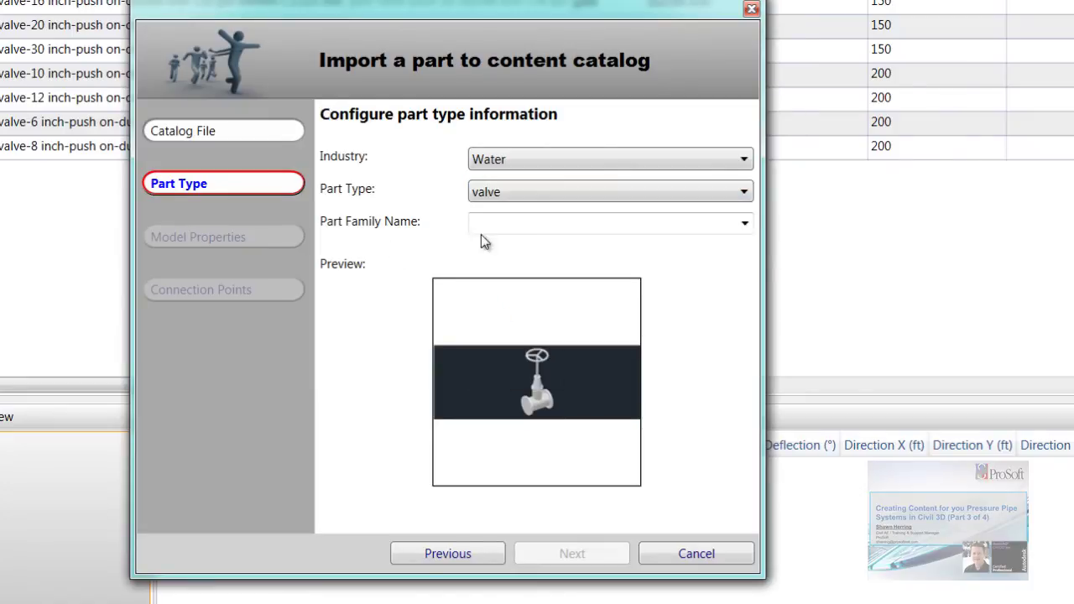
left_click(745, 223)
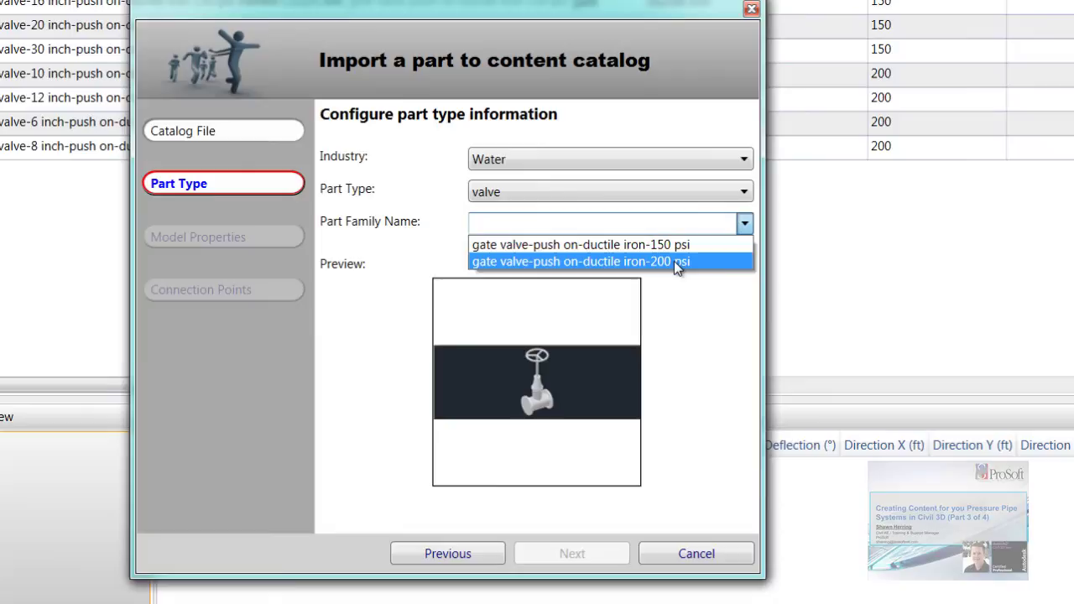
left_click(674, 261)
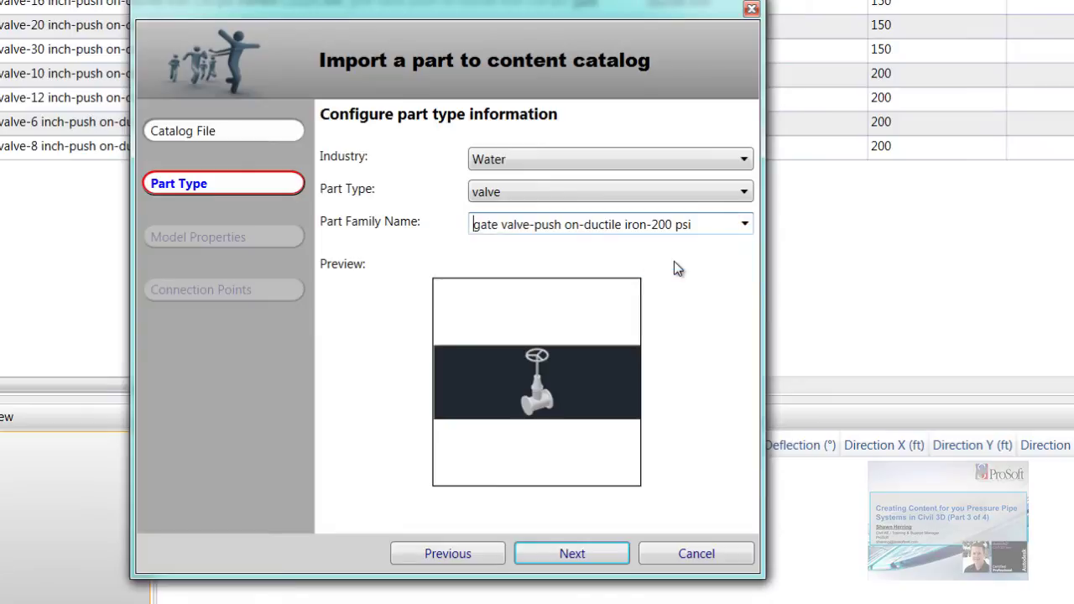
left_click(576, 552)
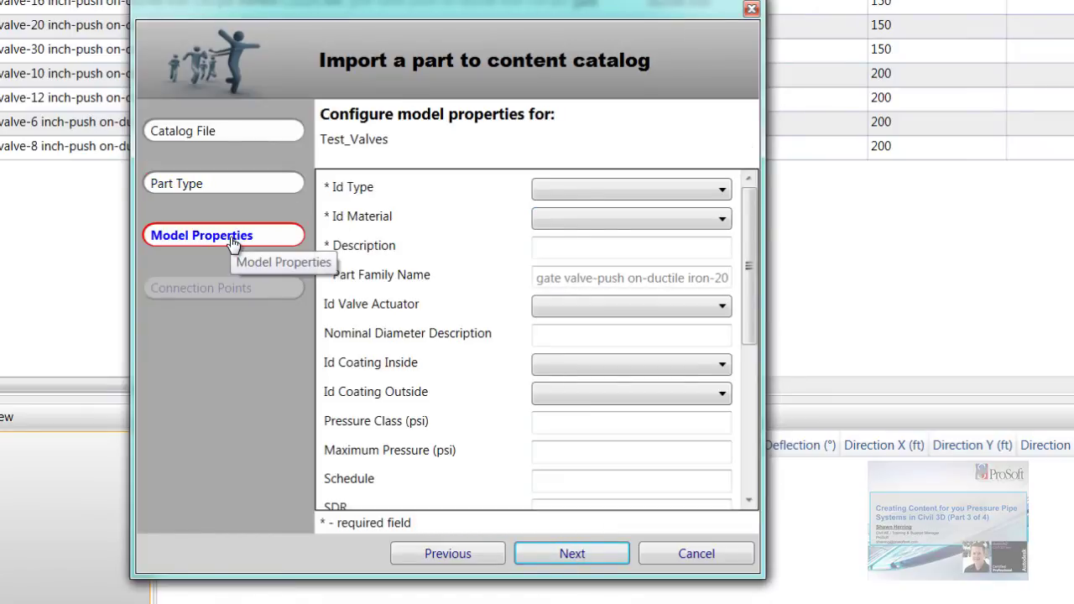
Set Id Type to dry pipe, Id Material to ductile iron, and Description to 12" DI Valve
left_click(599, 192)
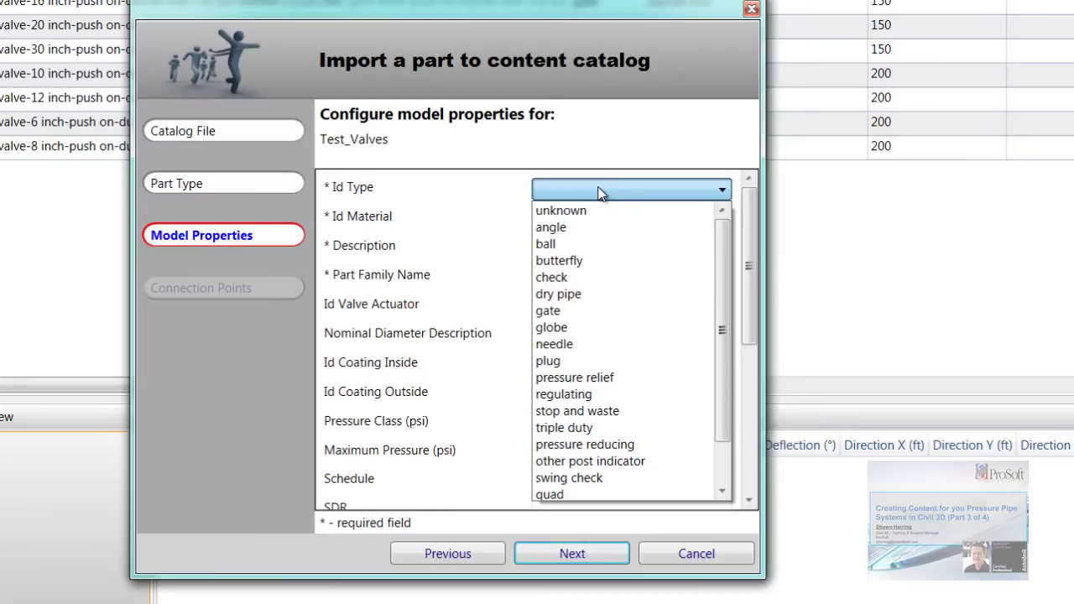
left_click(615, 294)
left_click(570, 219)
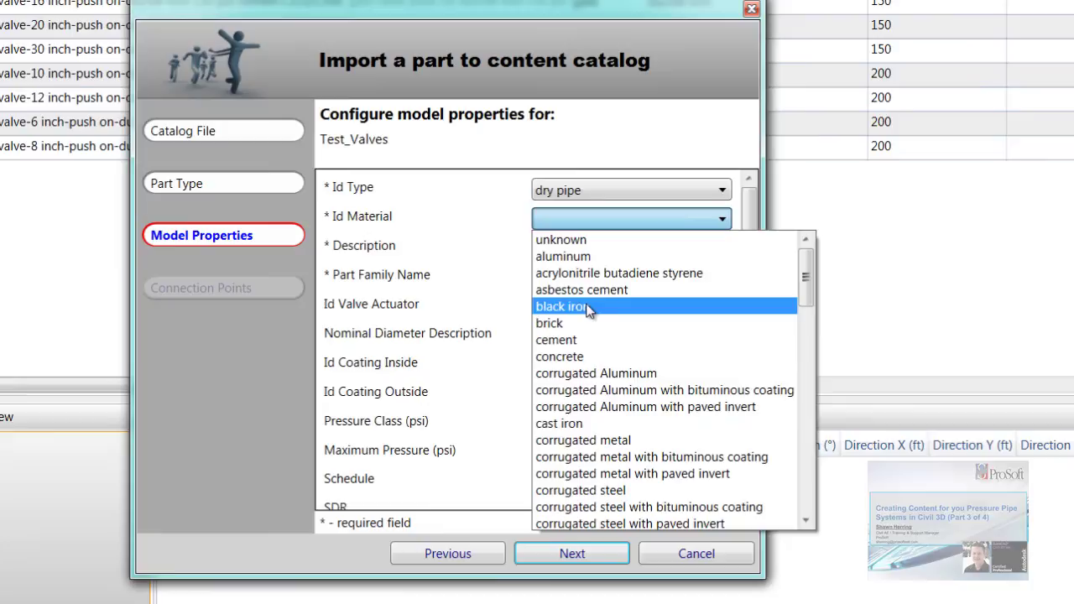
scroll(616, 336, "down", 1)
scroll(629, 344, "down", 9)
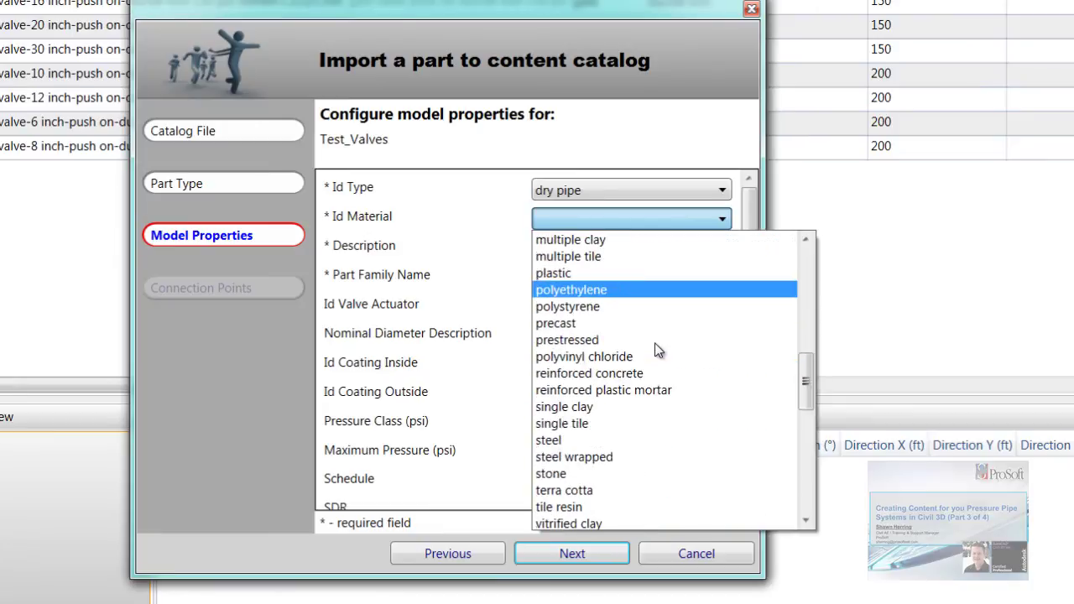
scroll(656, 356, "up", 3)
scroll(659, 344, "up", 1)
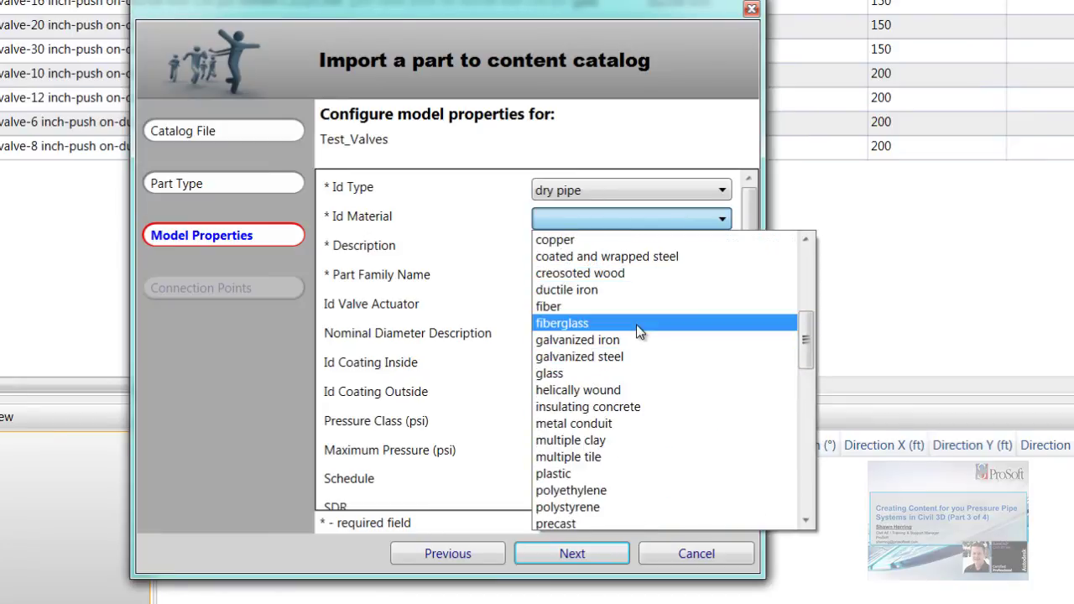
scroll(636, 324, "up", 1)
left_click(597, 340)
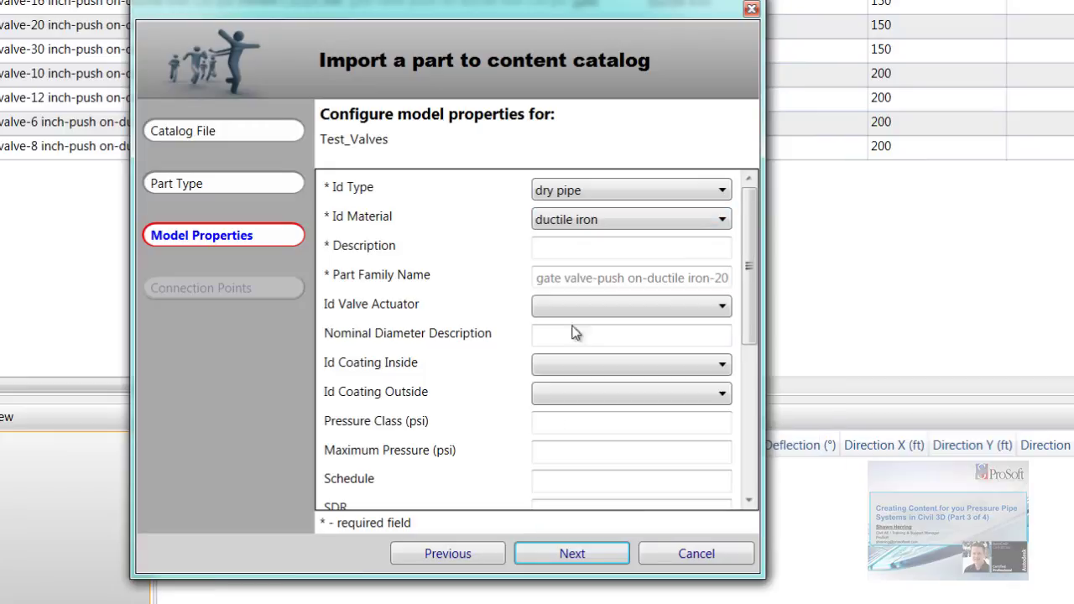
left_click(550, 248)
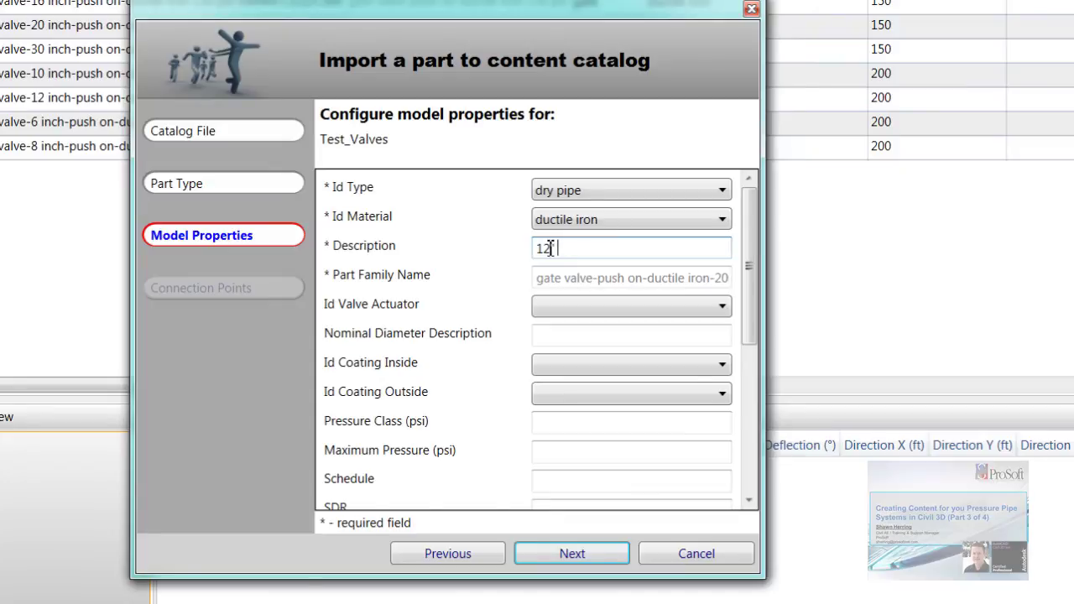
type("12\" DI Valve")
Enter 12 as Outer and Nominal Diameter for both Port1 and Port2
left_click(590, 554)
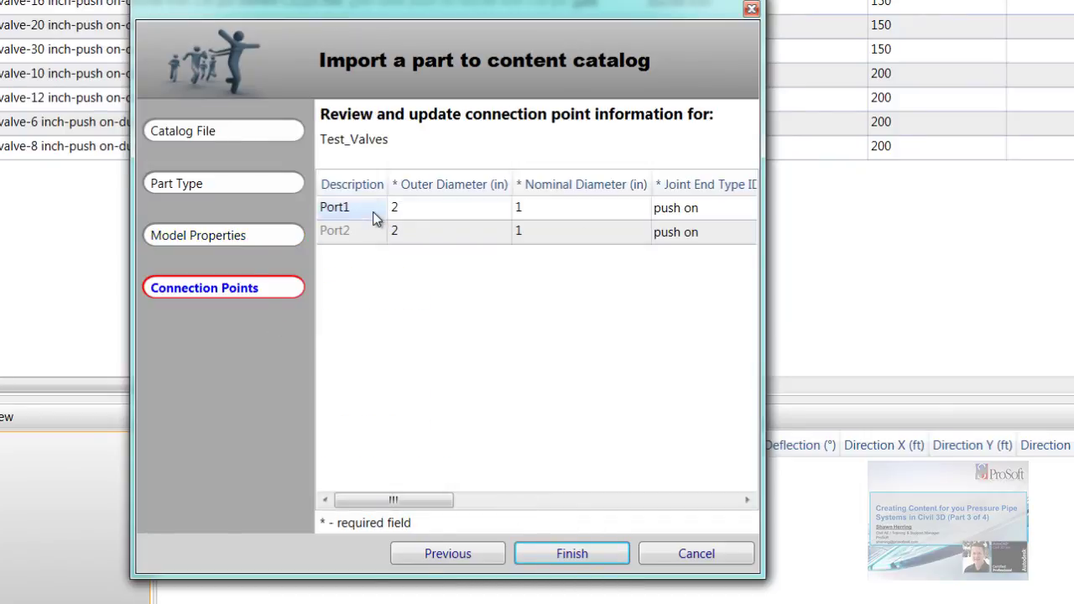
left_click(417, 212)
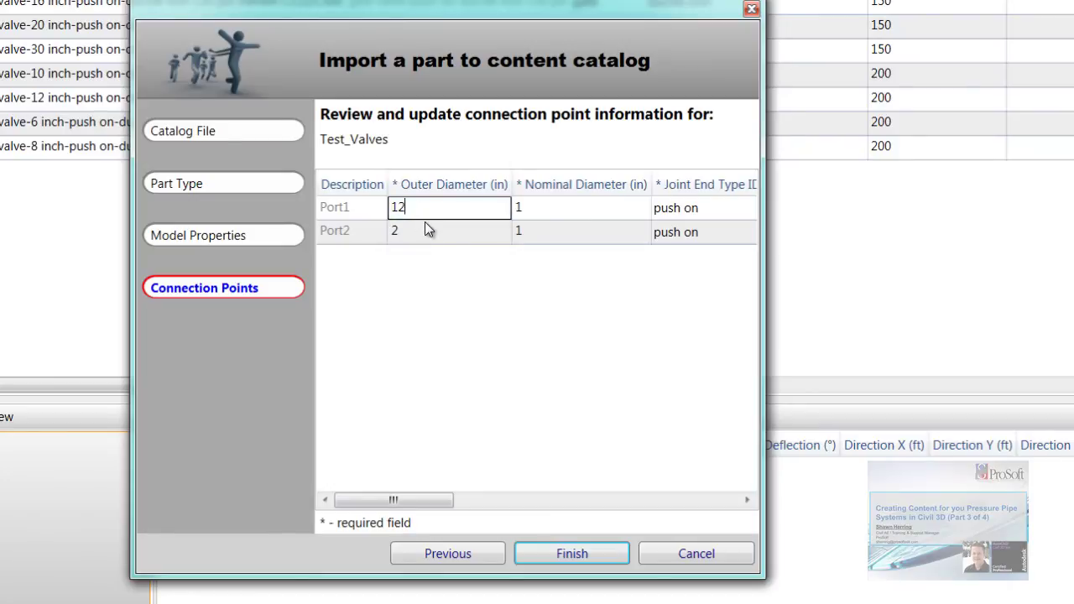
type("12")
left_click(429, 228)
type("12")
left_click(542, 211)
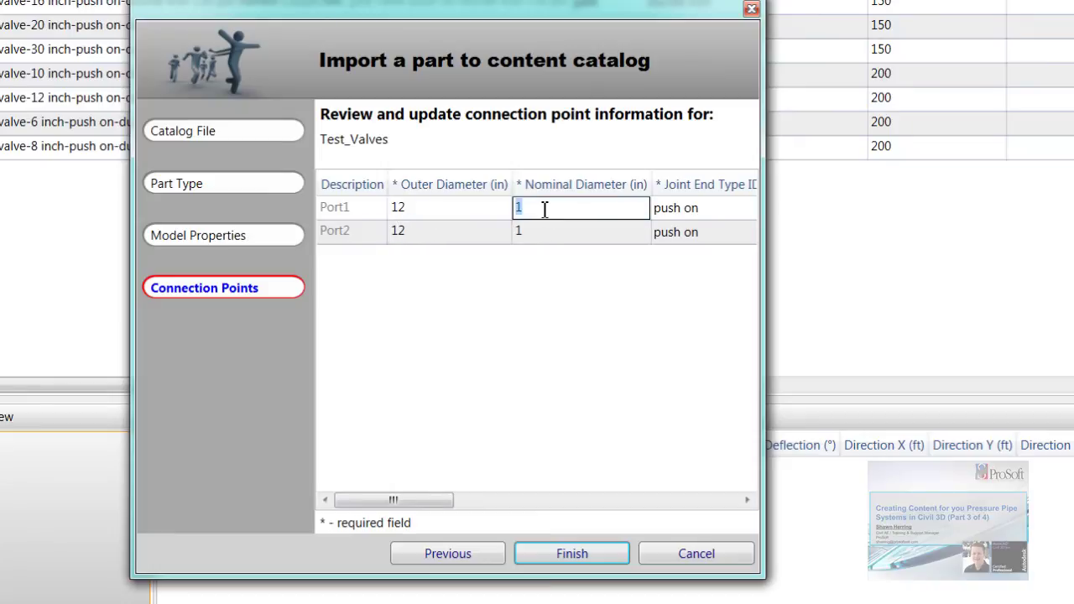
type("12")
left_click(547, 234)
type("12")
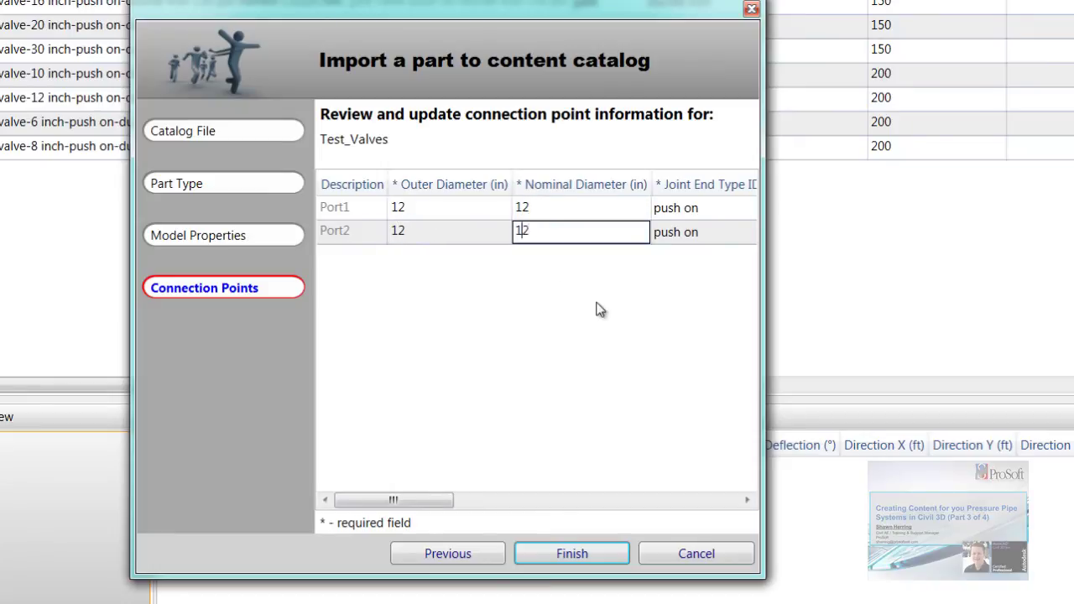
Keep push on as Port1's joint end type and finish importing the 12" DI Valve
left_click(724, 209)
left_click(726, 210)
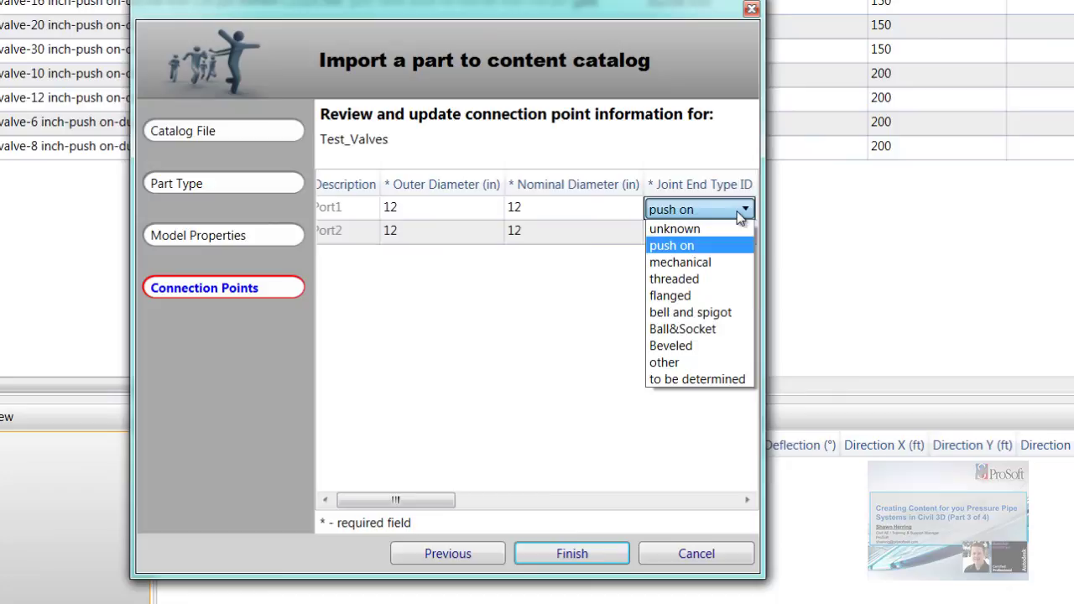
left_click(738, 211)
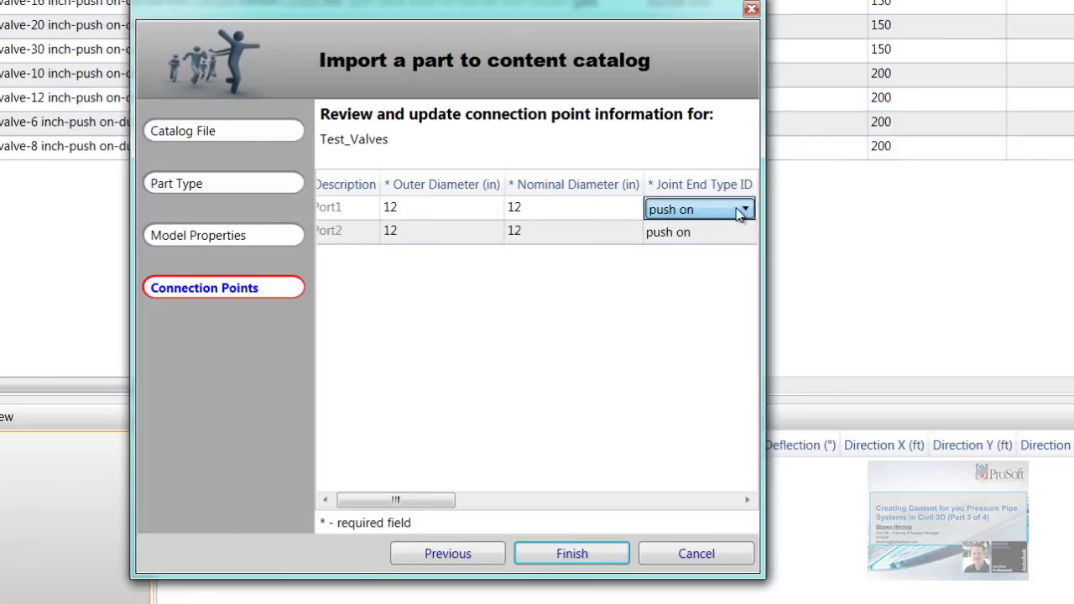
left_click_drag(445, 499, 348, 400)
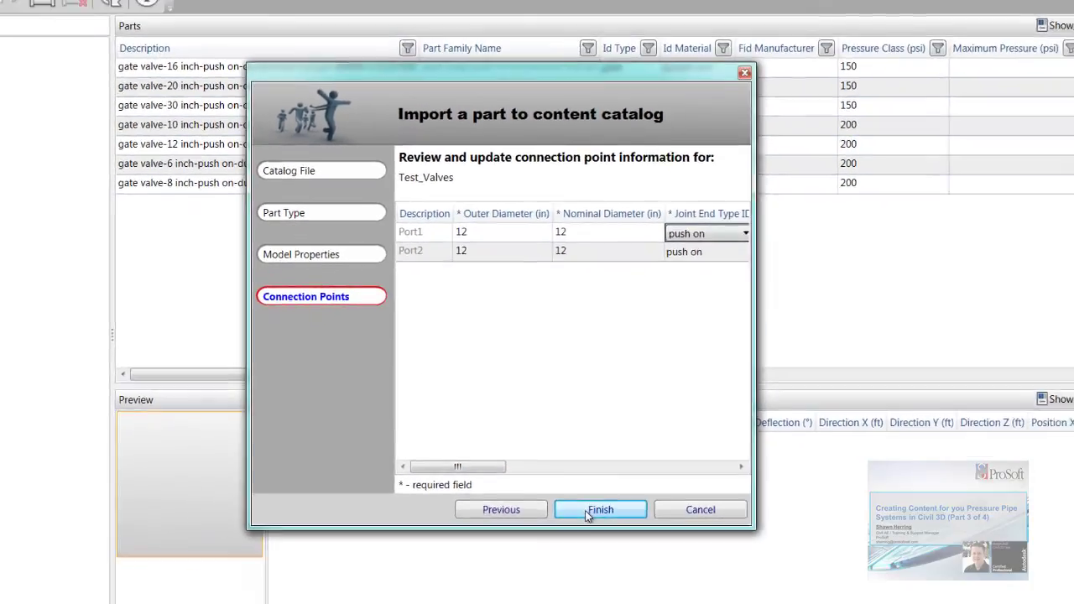
left_click(587, 511)
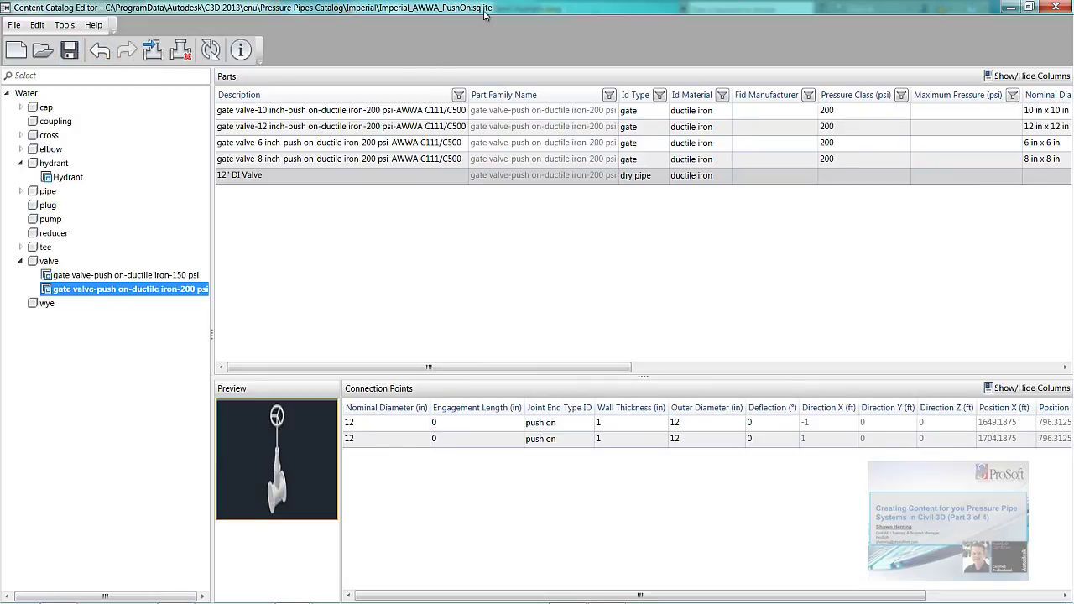
Save the Imperial_AWWA_PushOn catalog with the imported Hydrant and 12" DI Valve parts
left_click(70, 50)
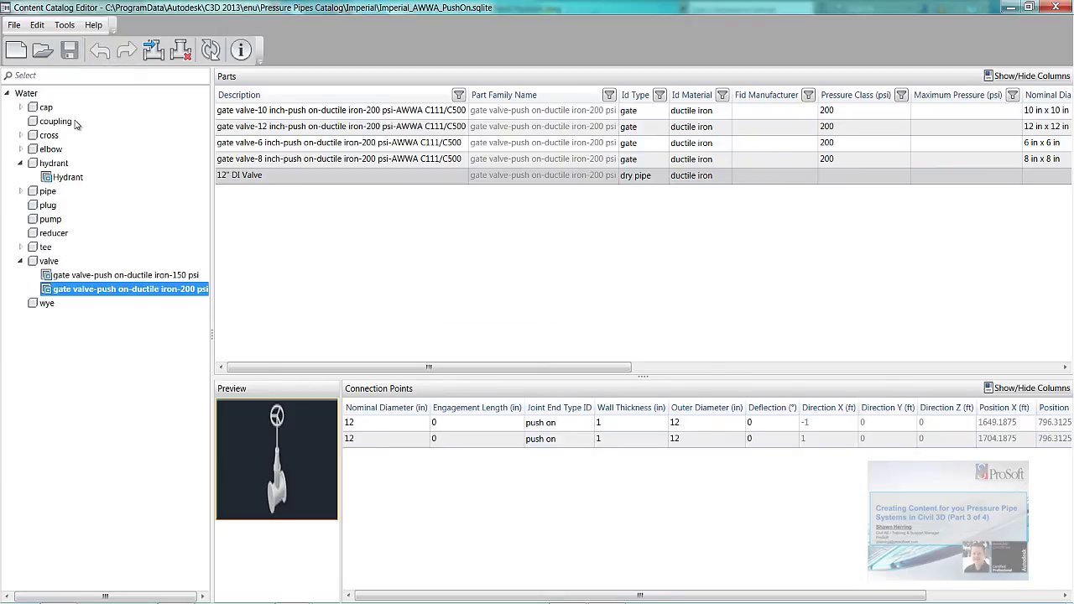